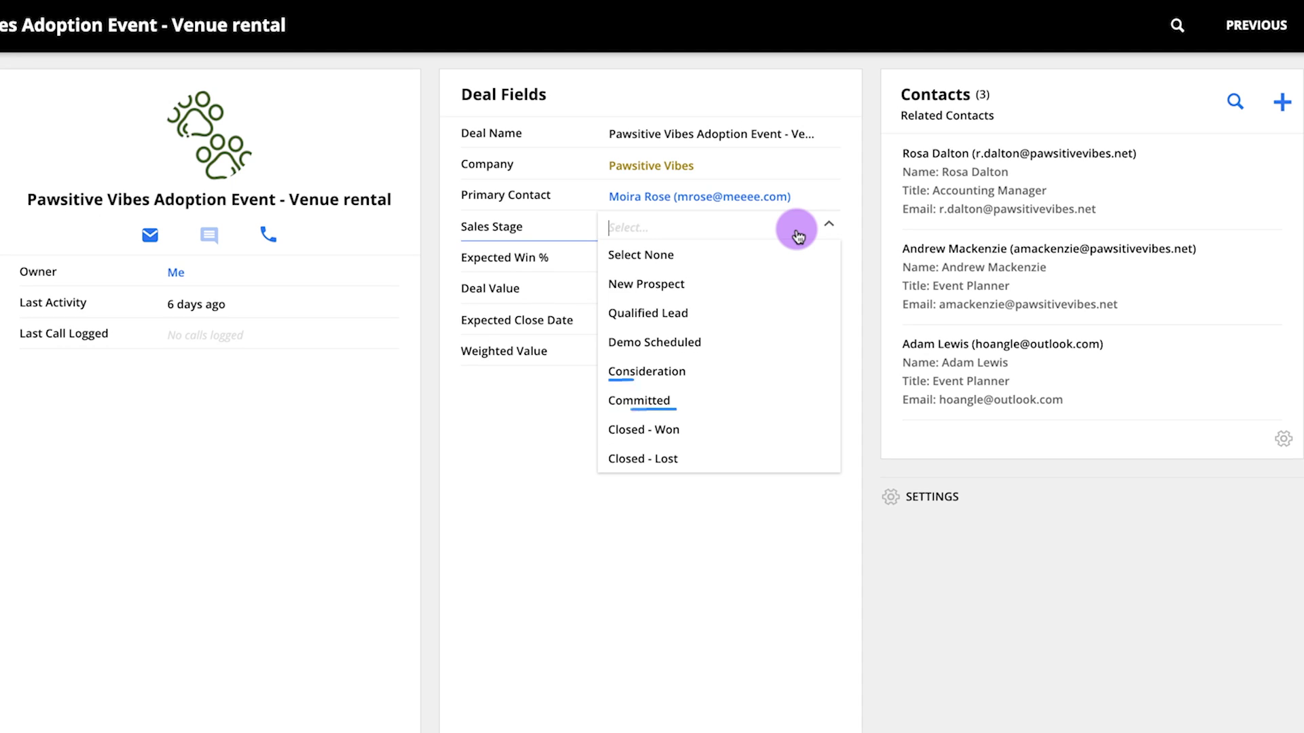
Set the Sales Stage of the Pawsitive Vibes Adoption Event - Venue rental deal to New Prospect and close the record.
key("Up")
key("Up")
key("Up")
key("Up")
key("Up")
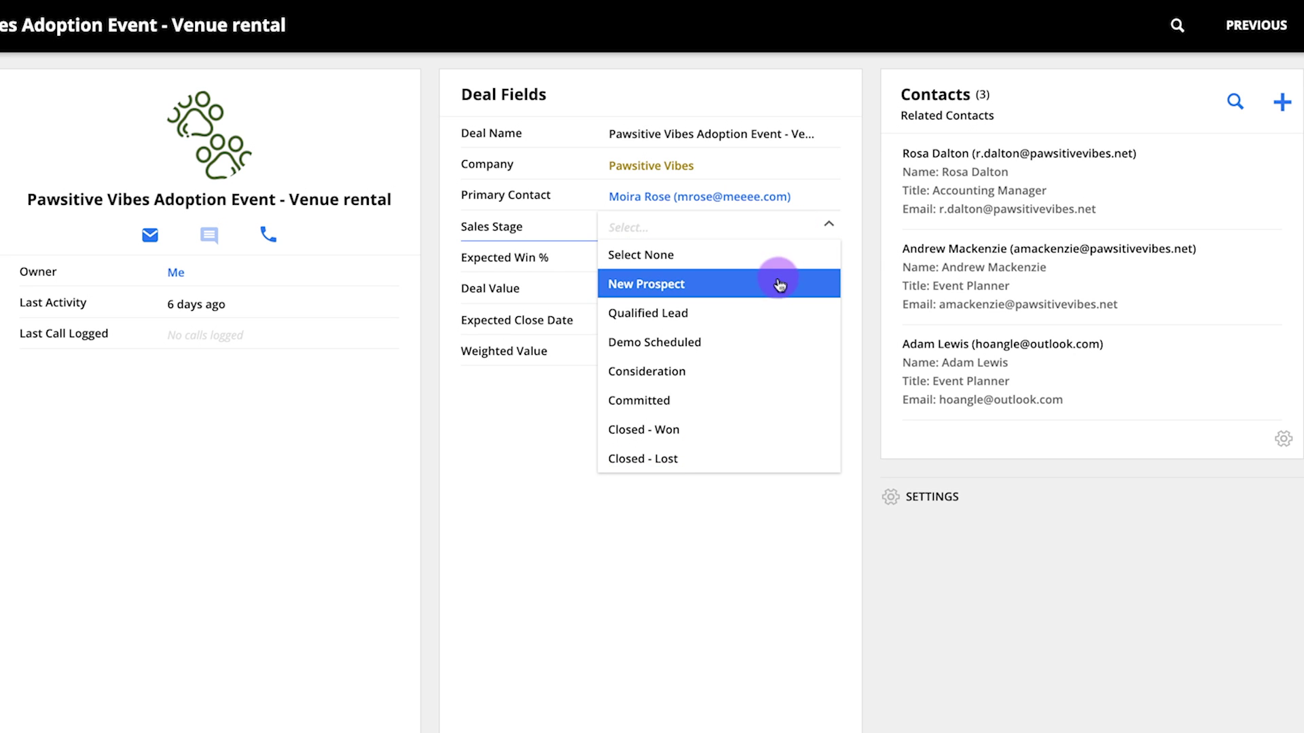
left_click(780, 282)
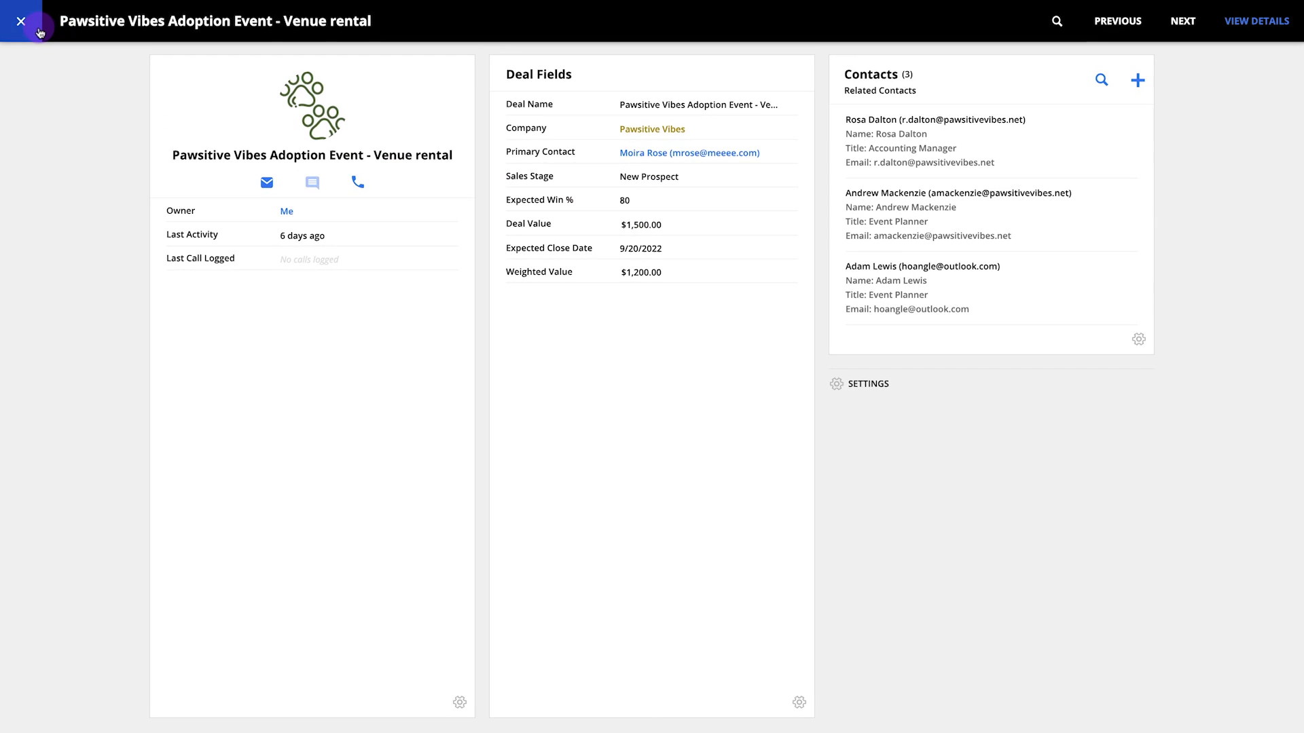
left_click(32, 31)
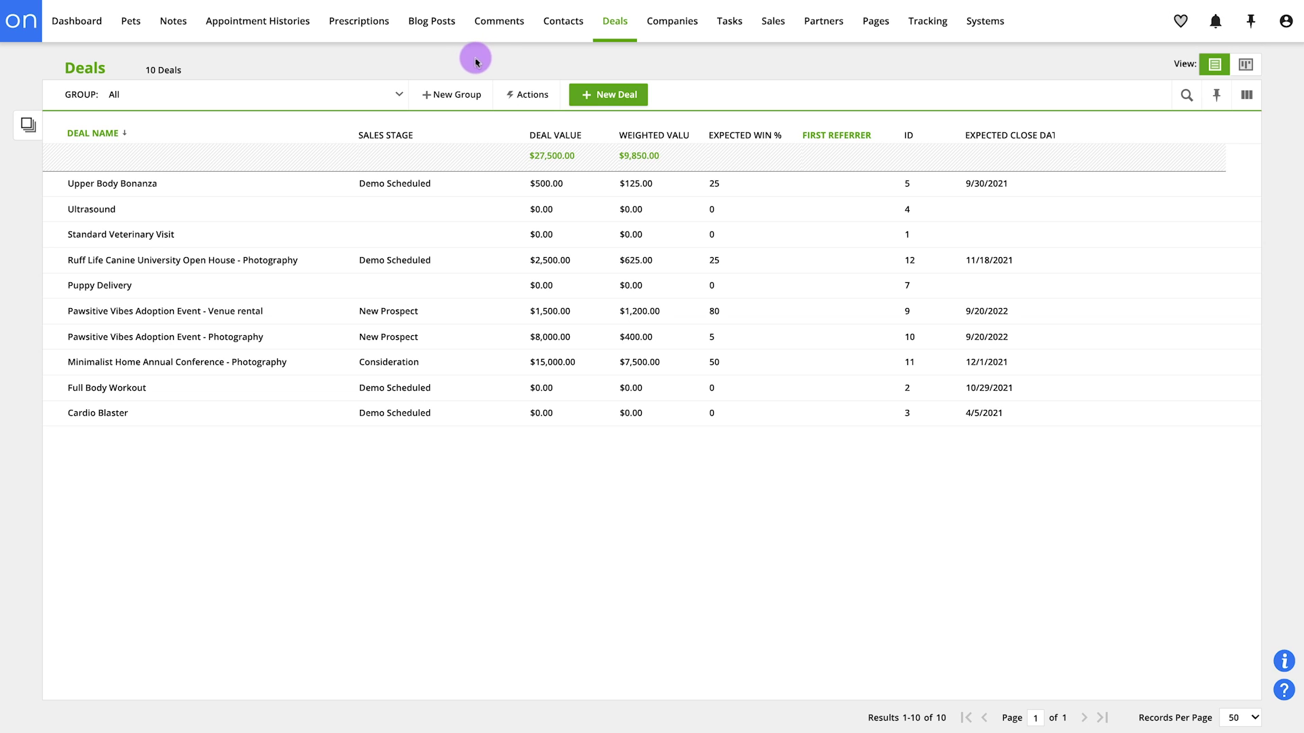
Filter the deals by the Active Deals group and review the group's conditions without changing them.
left_click(396, 94)
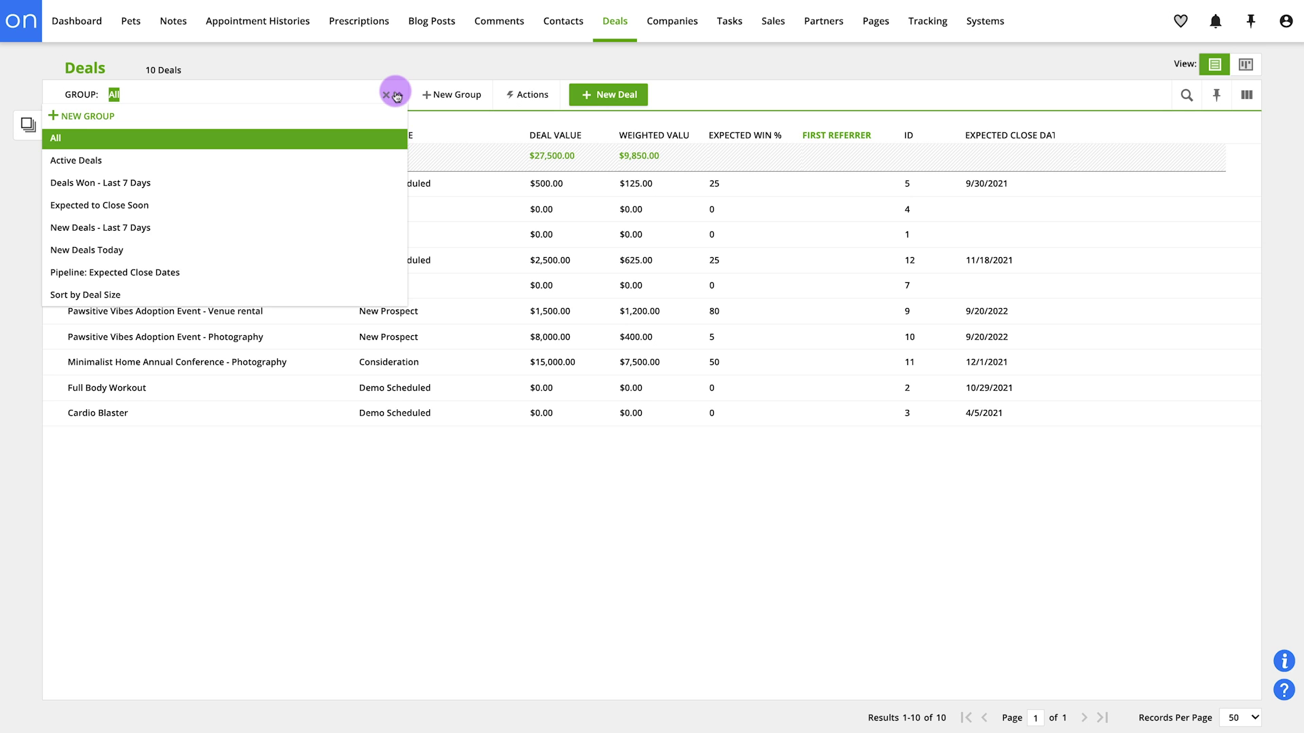
left_click(397, 96)
left_click(330, 96)
left_click(301, 160)
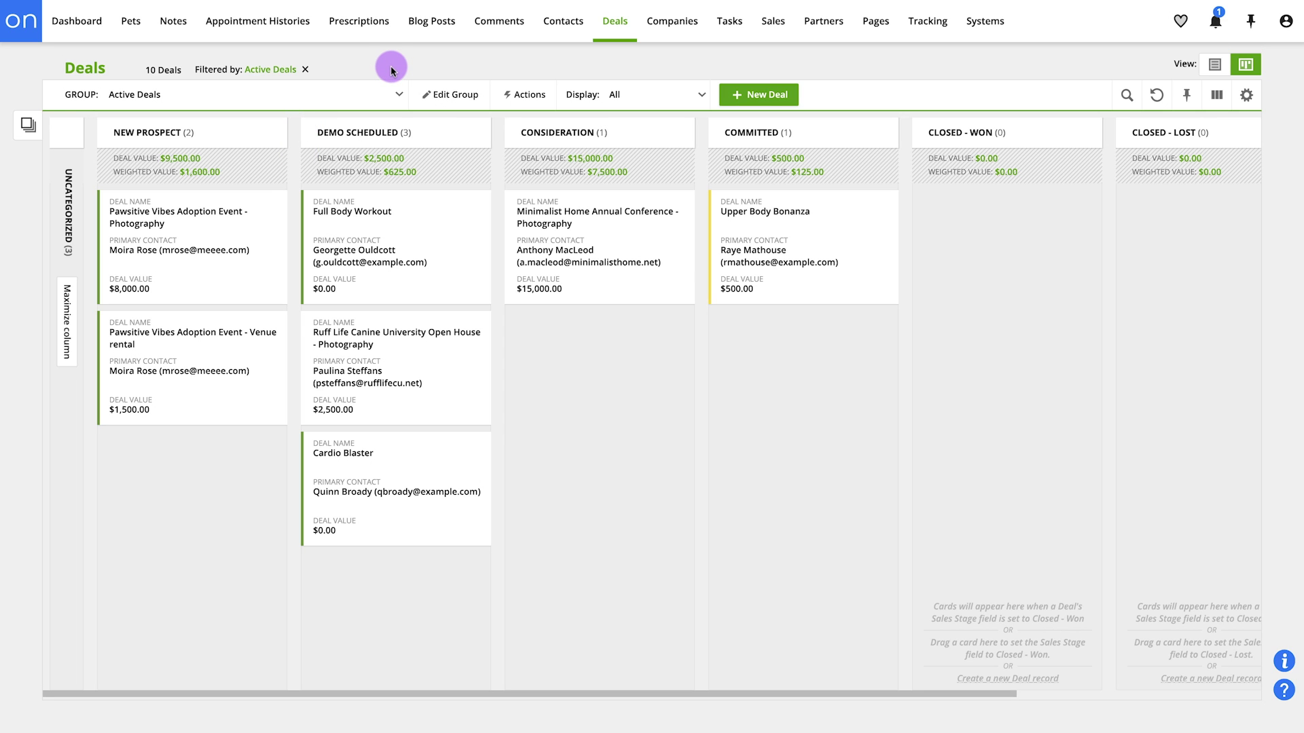
left_click(452, 101)
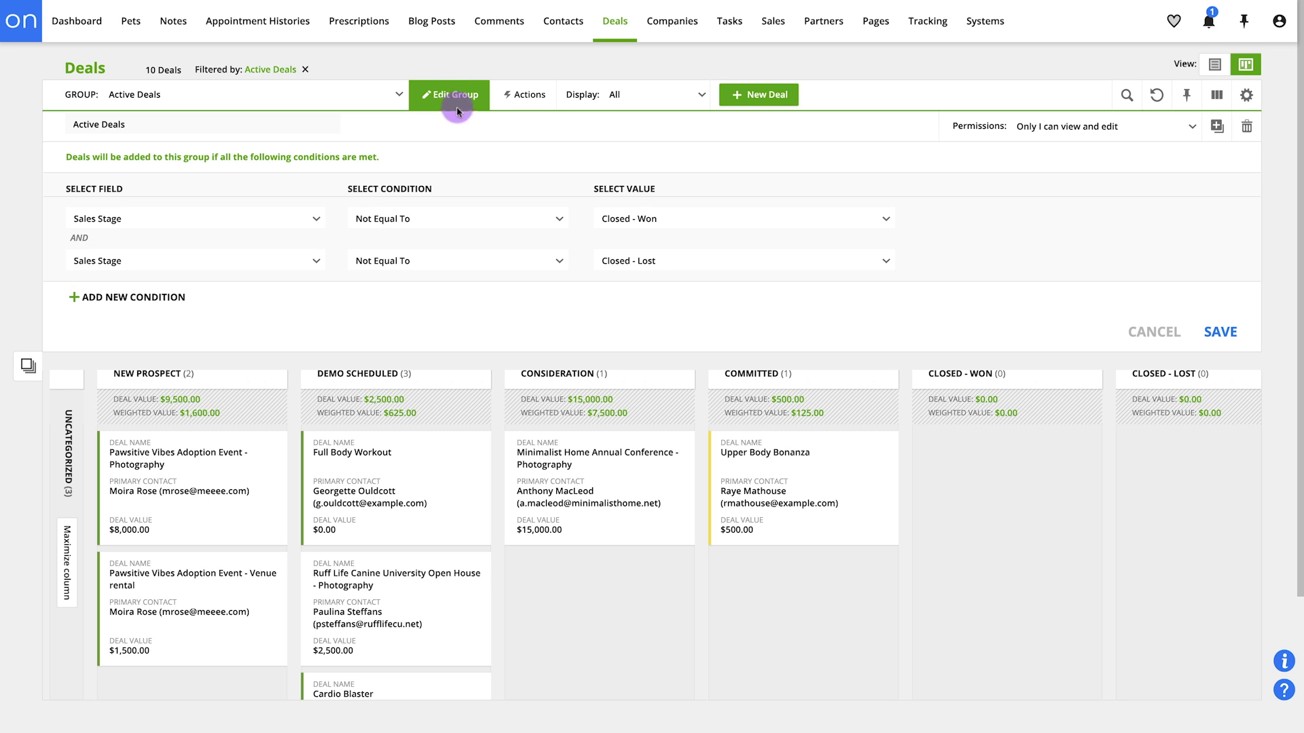
left_click(1154, 331)
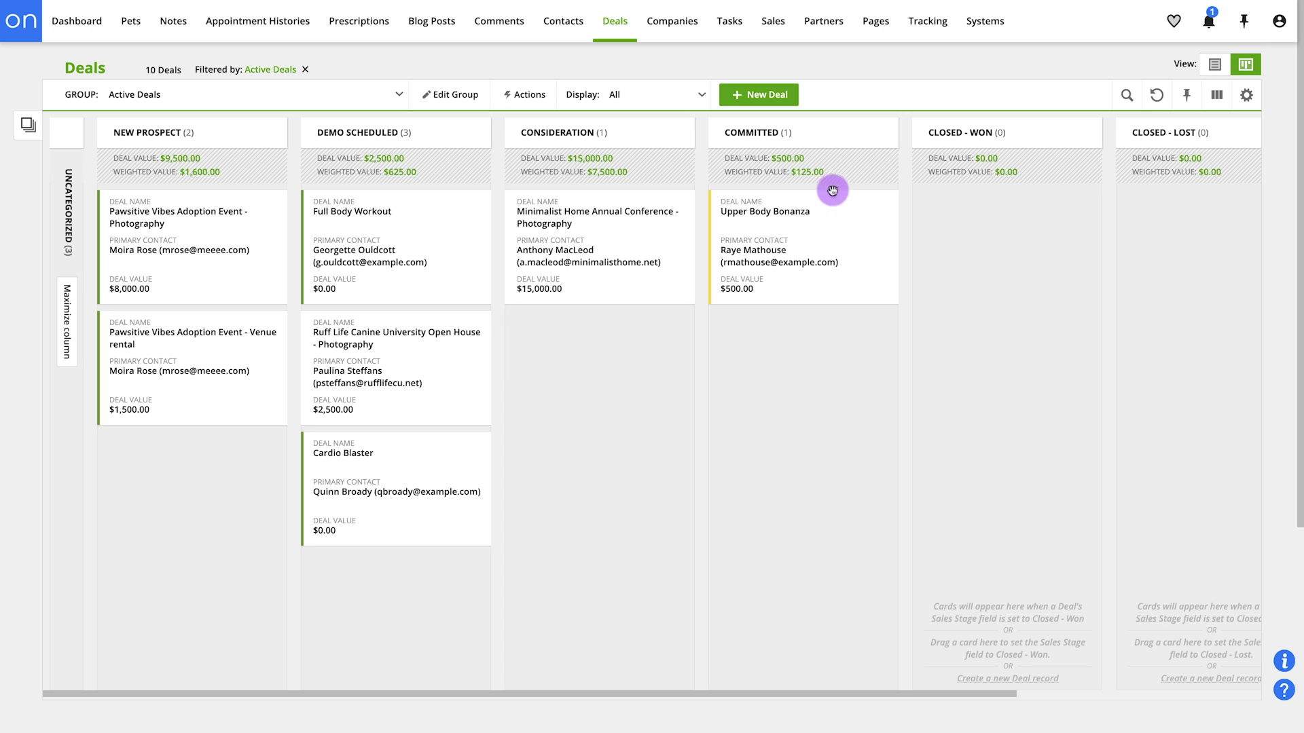
Review the Upper Body Bonanza deal record, and move its card from Committed to the Closed - Won stage.
left_click(830, 223)
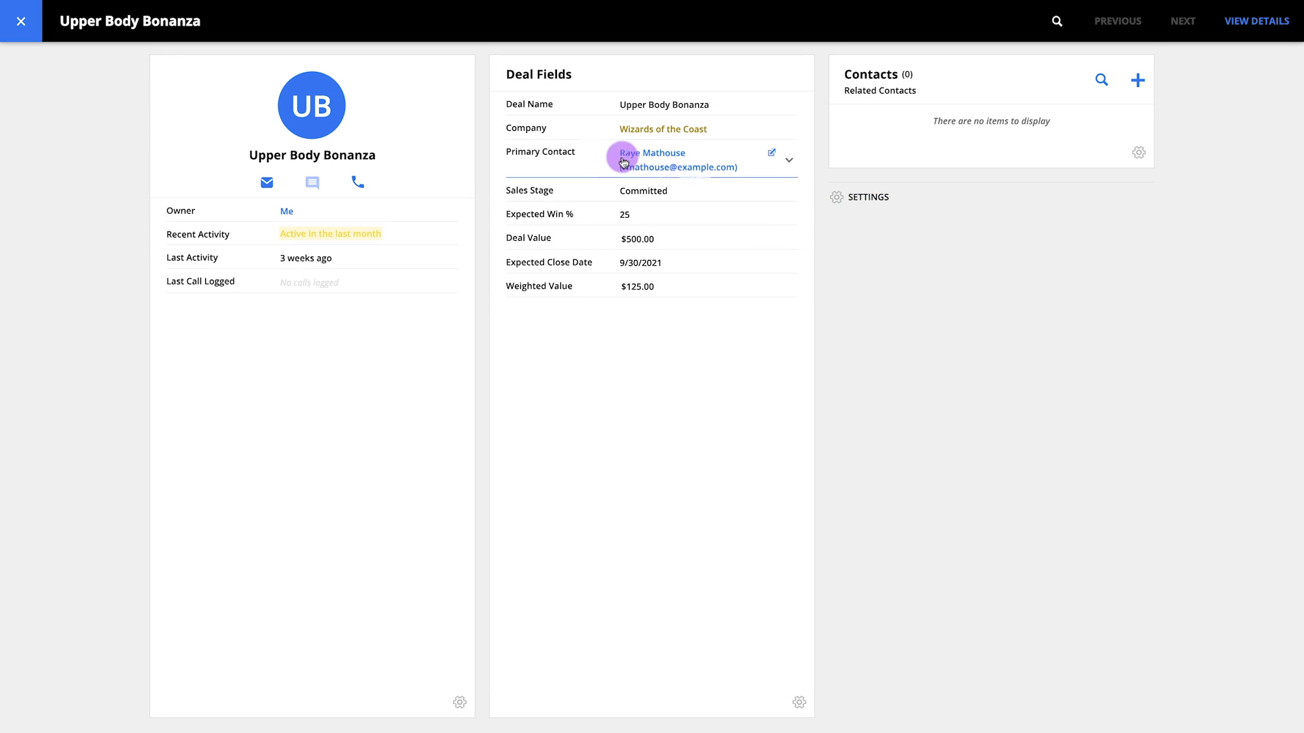
left_click(21, 21)
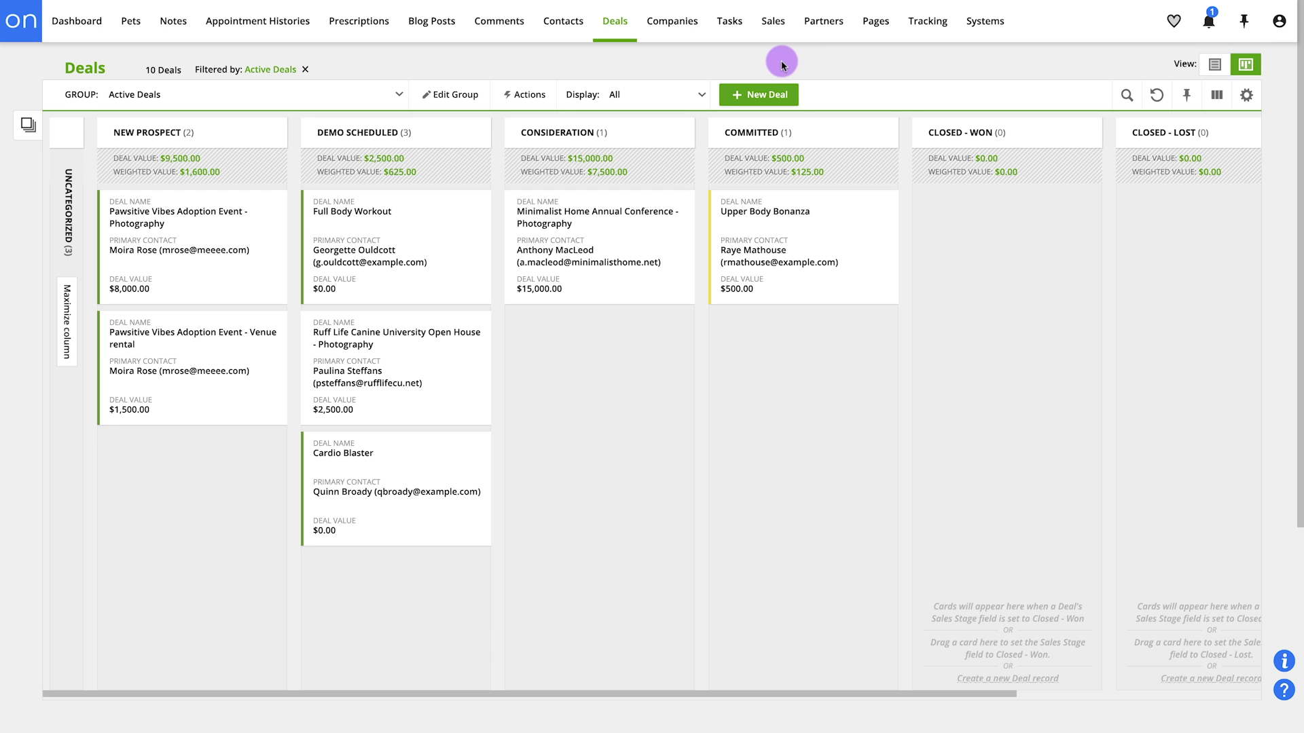
left_click_drag(824, 198, 1043, 232)
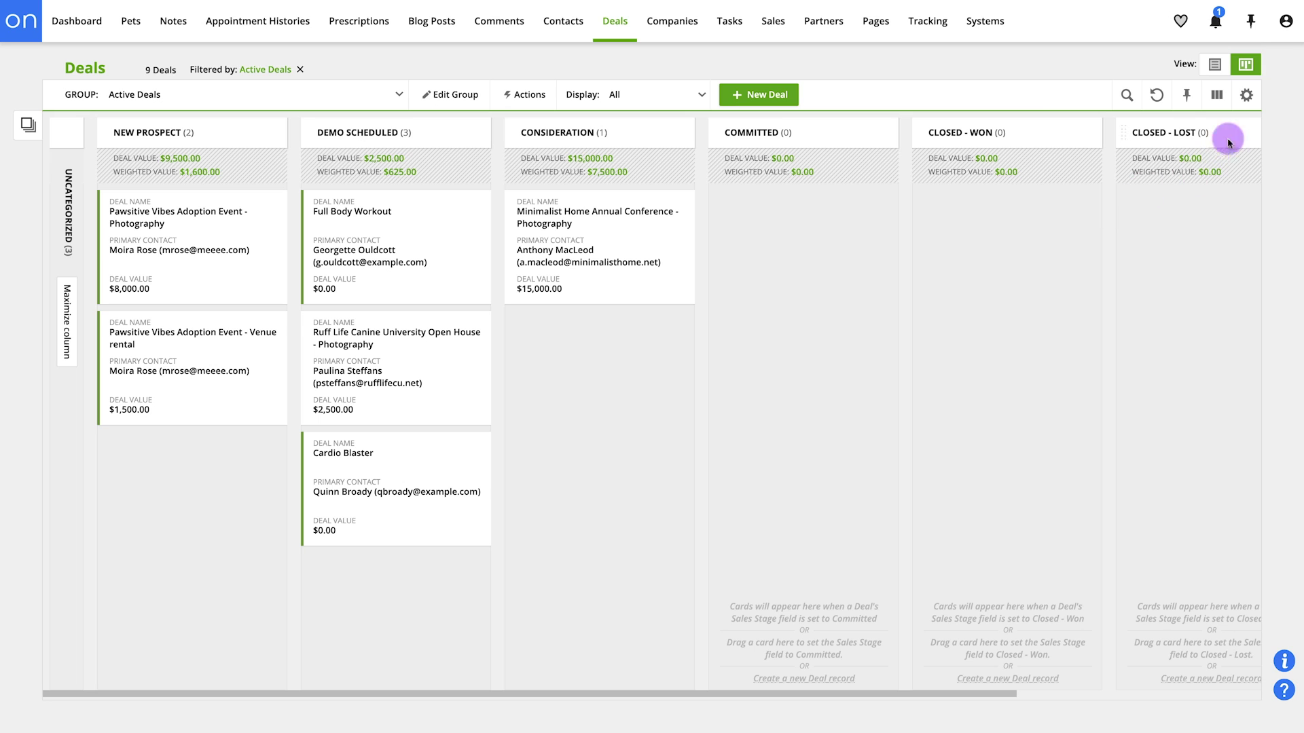
Set the Active Deals board's cards to sort by Deal Size and save the column settings.
left_click(1246, 95)
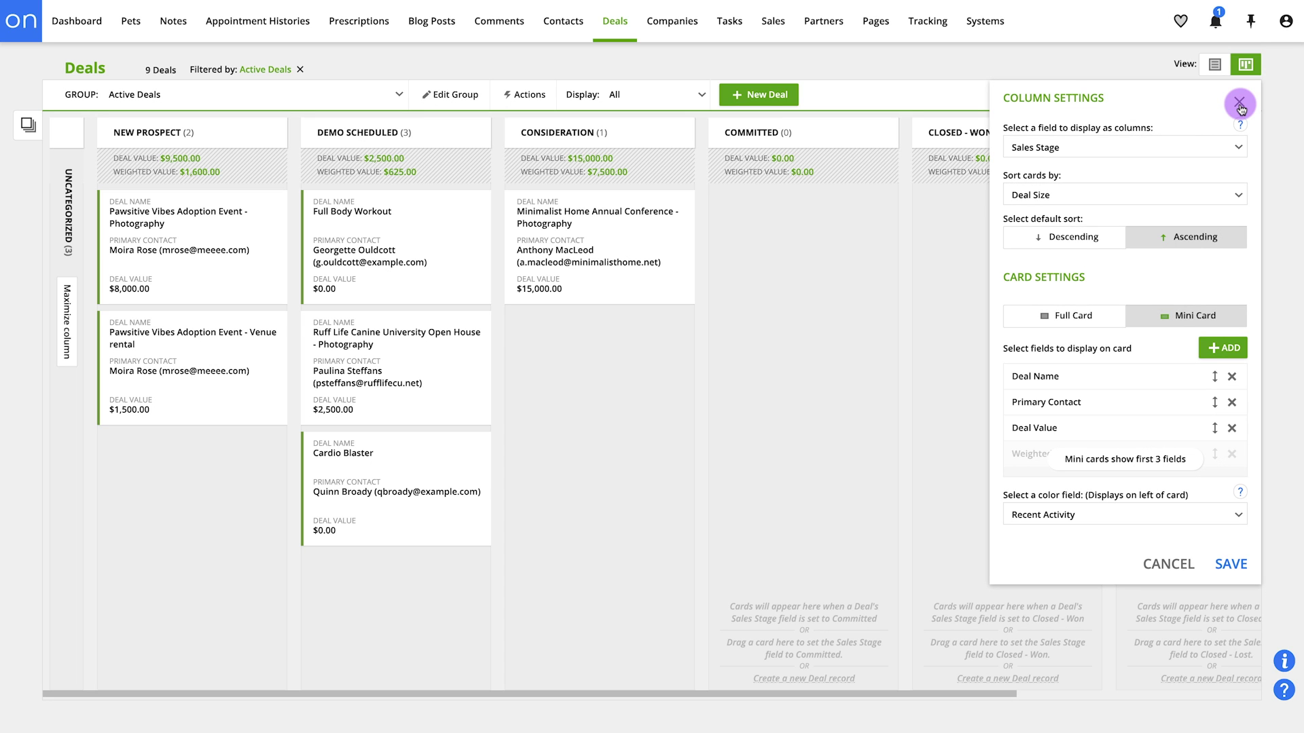
left_click(1237, 195)
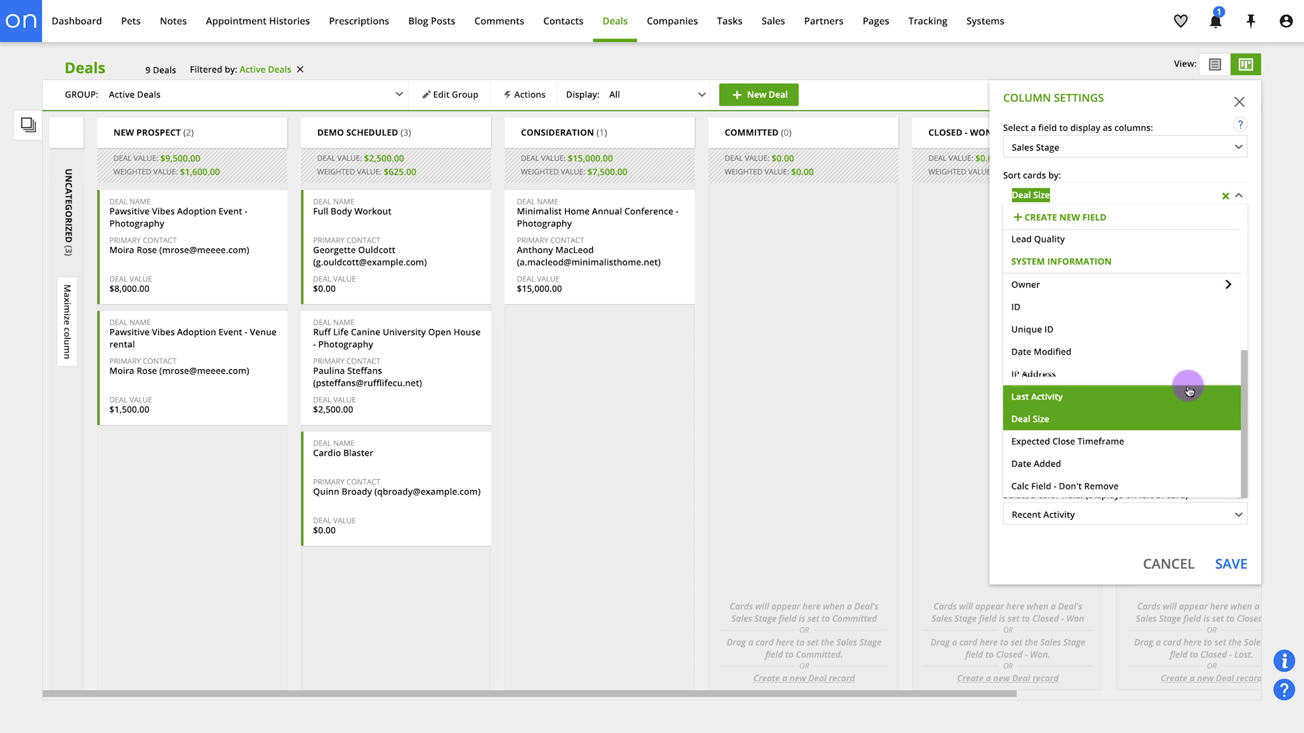
left_click(1180, 418)
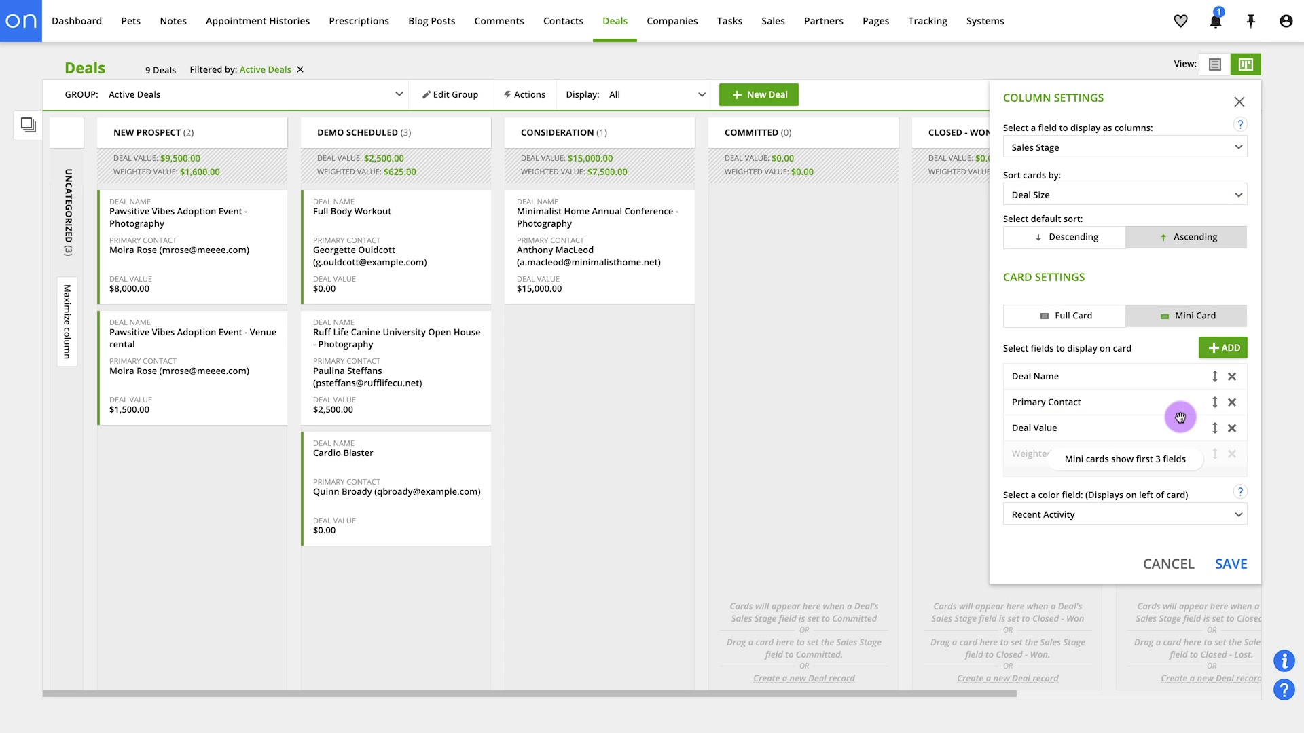
left_click(1230, 564)
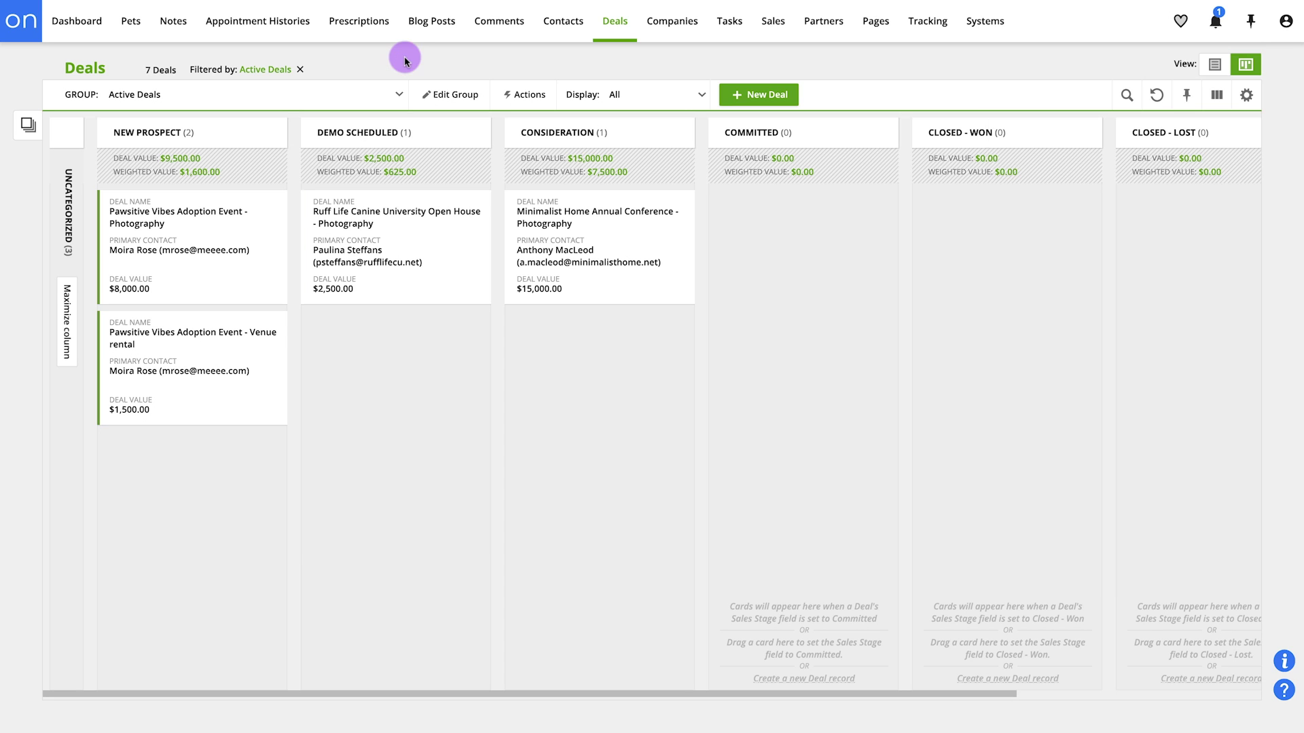
Filter the deals by the Deals Won - Last 7 Days group and review its conditions without changing them.
left_click(393, 91)
left_click(285, 182)
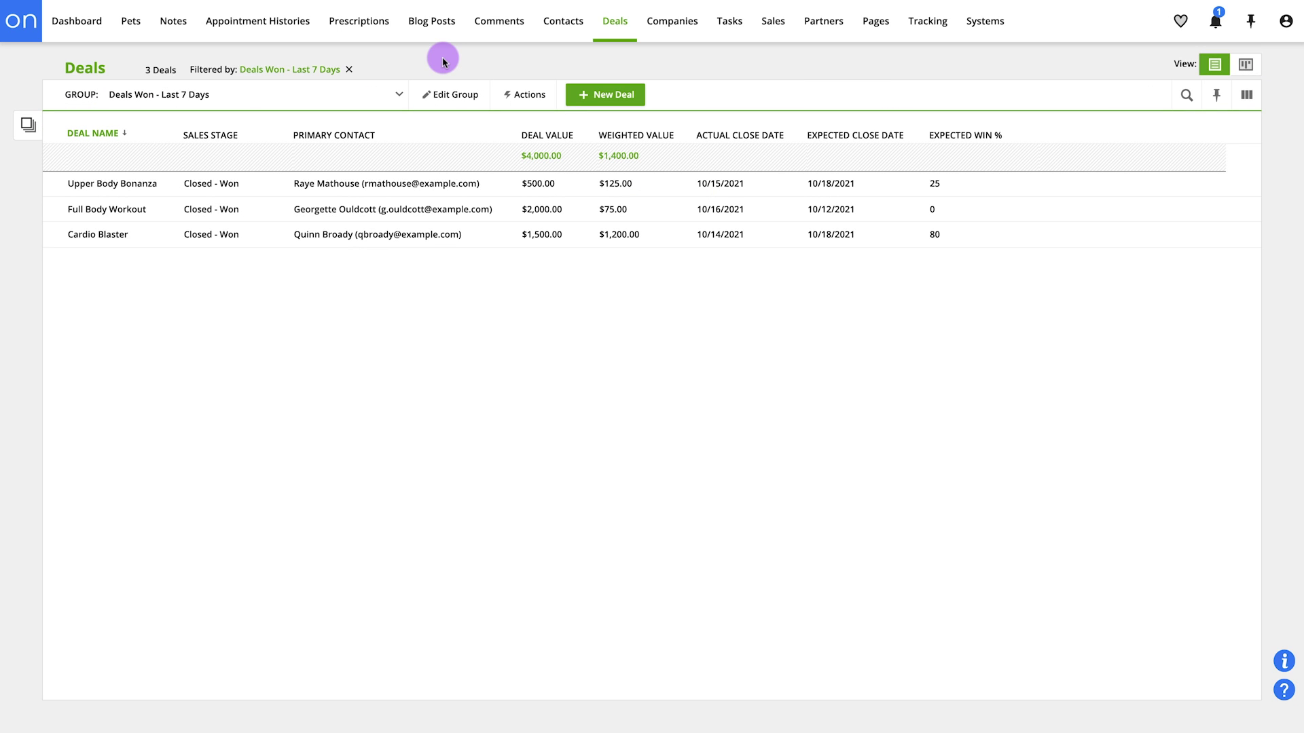
left_click(444, 98)
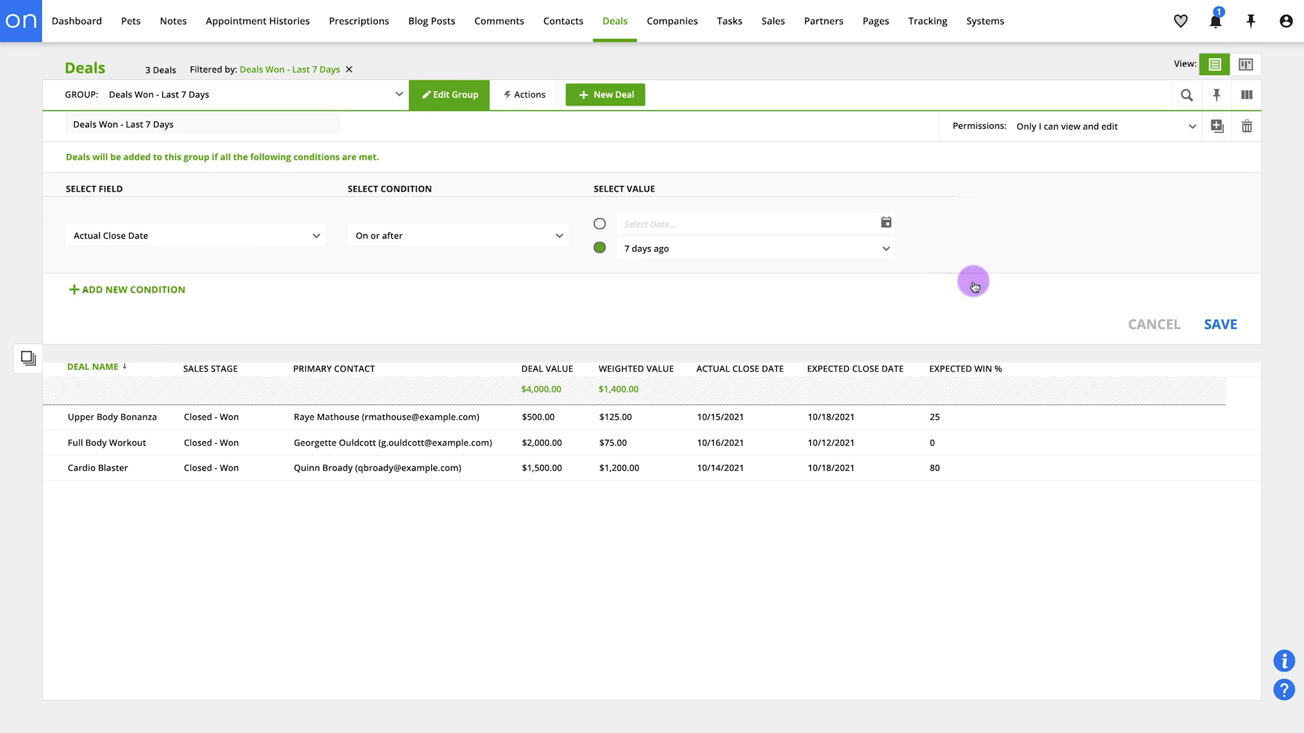
left_click(1137, 326)
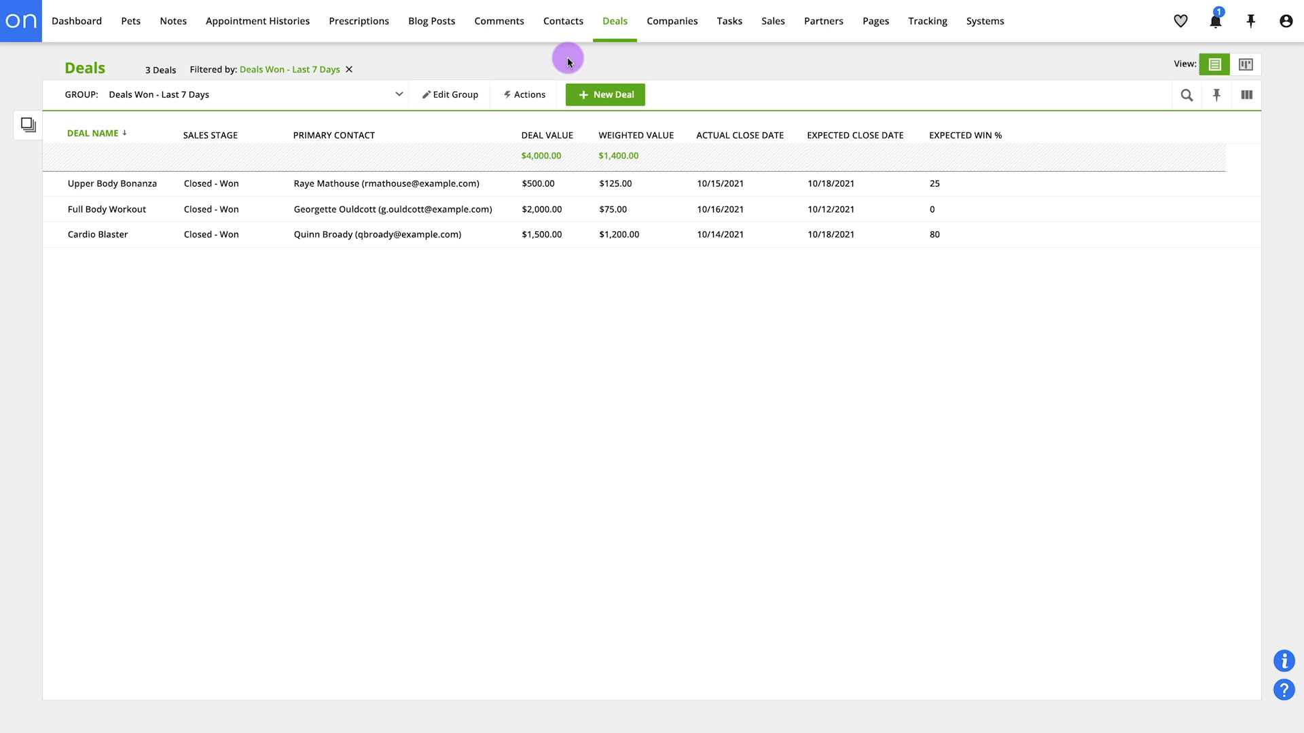
Open the Update Actual Close Date automation for deals in edit mode.
mouse_move(616, 38)
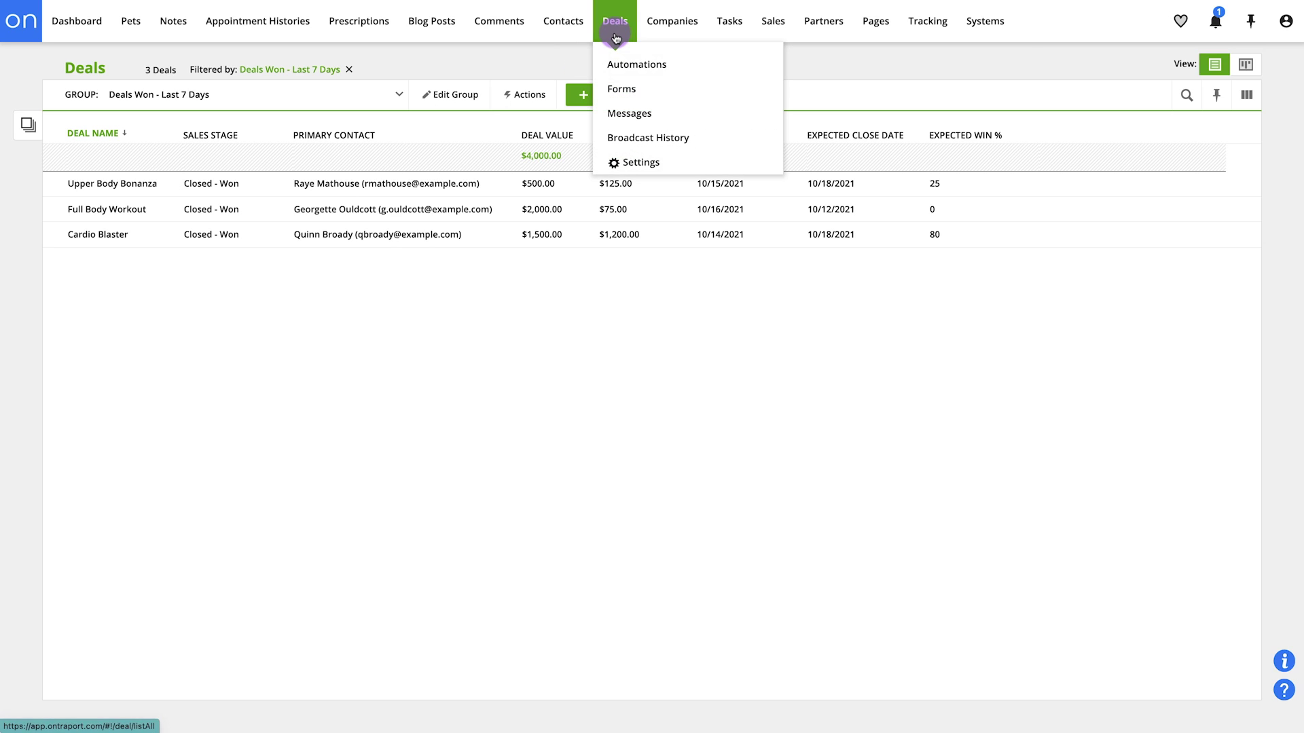
left_click(618, 63)
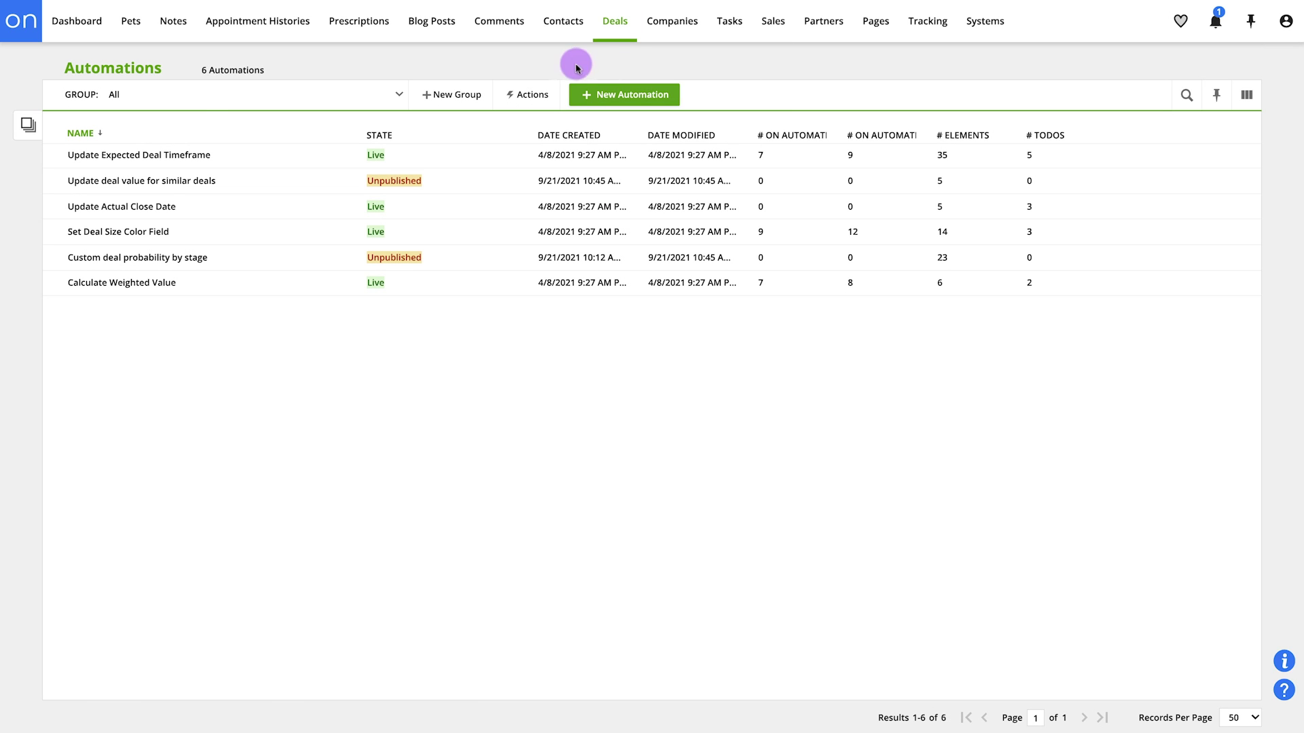
left_click(168, 207)
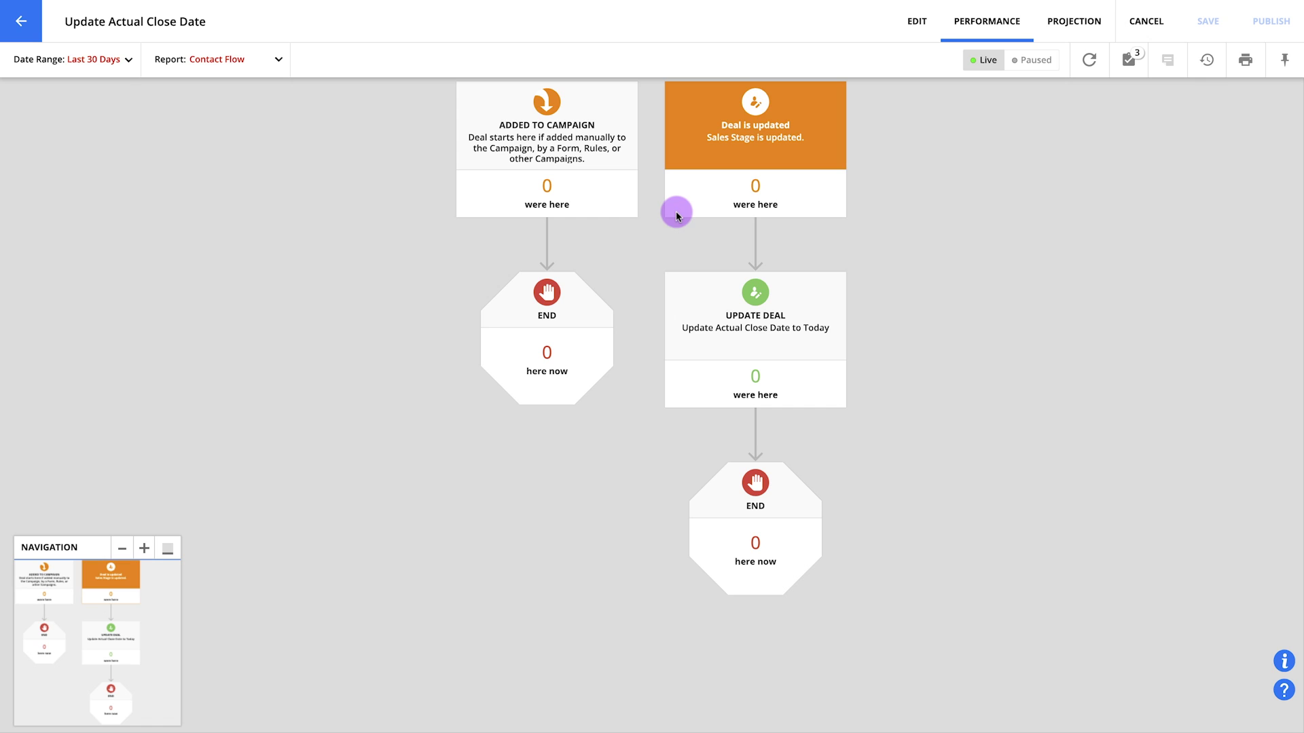
left_click(914, 37)
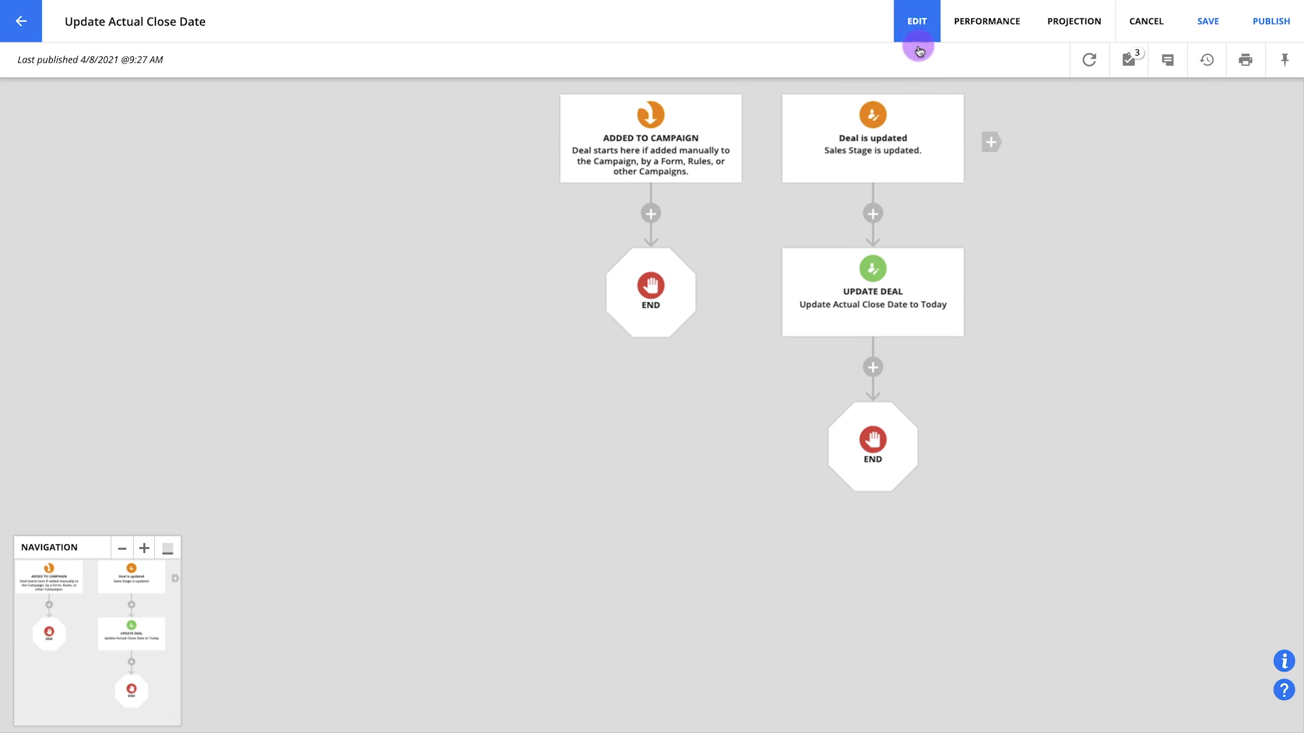
Examine the settings of the automation's Deal is updated trigger and its Update Deal element, closing each one.
left_click(916, 128)
left_click(916, 128)
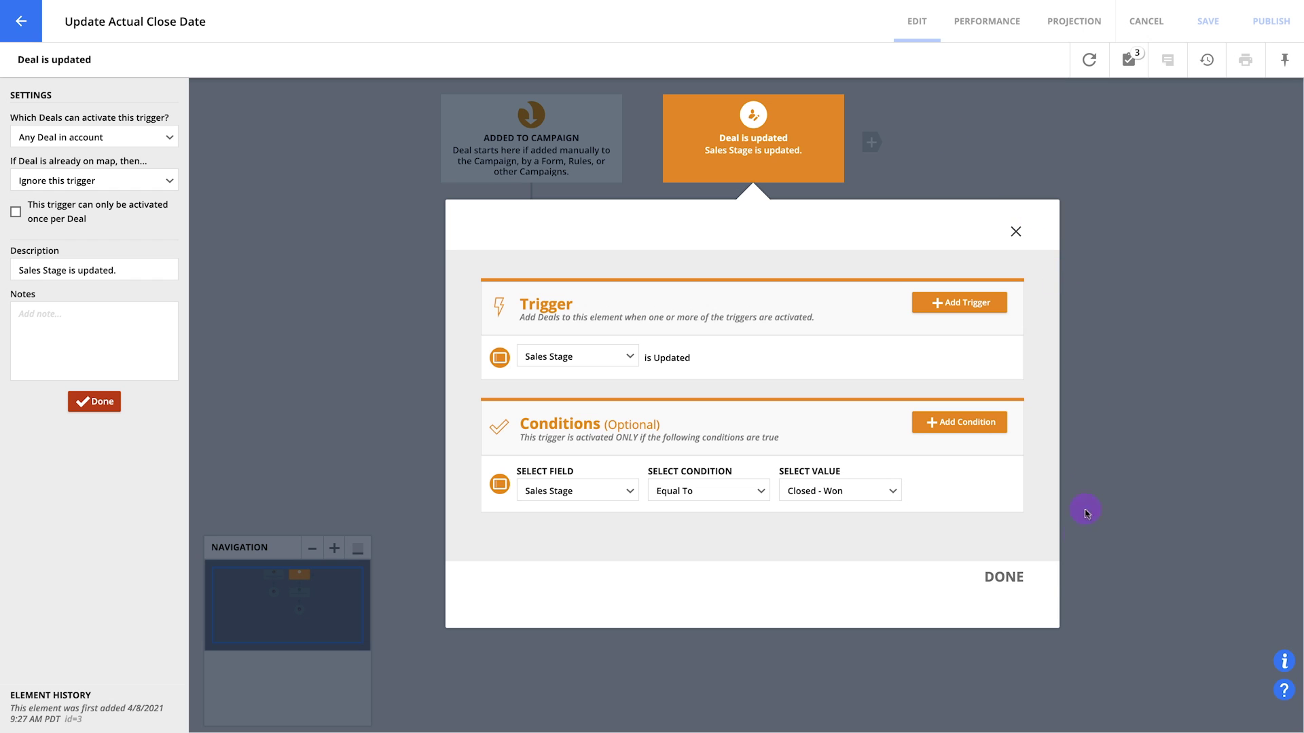
left_click(1018, 579)
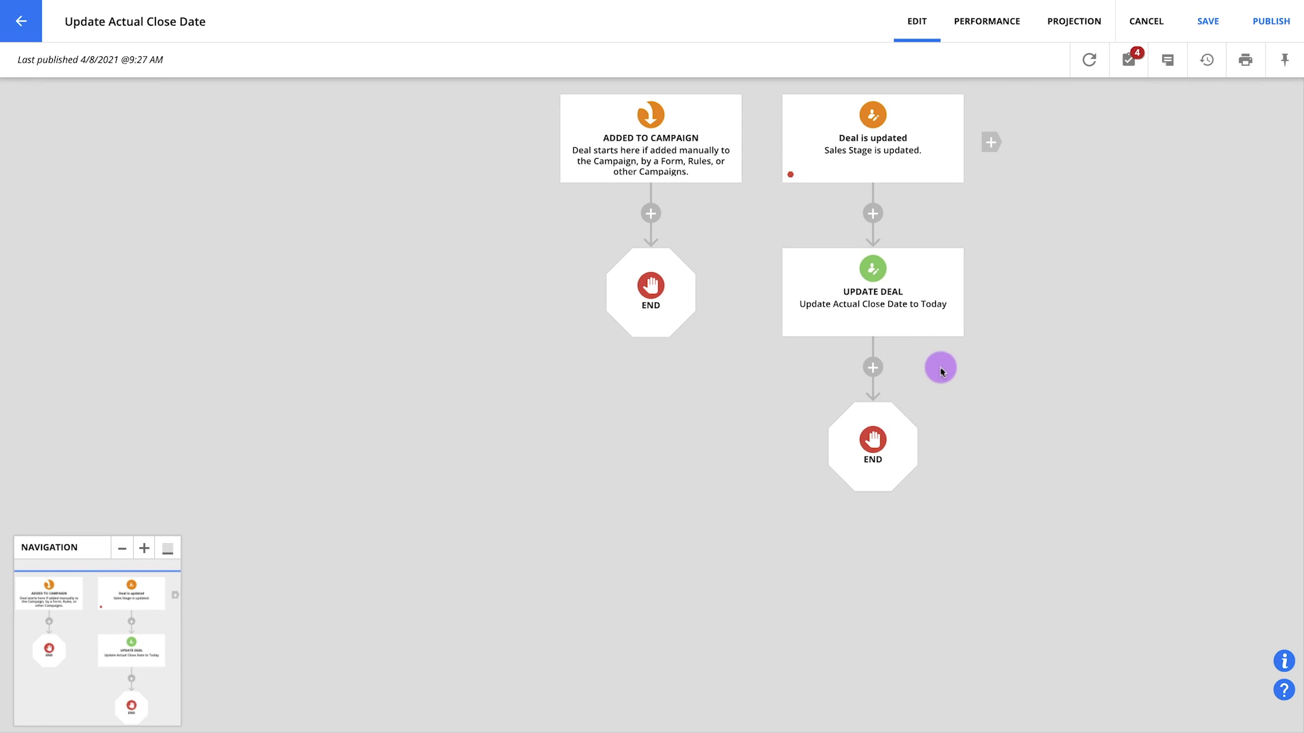
left_click(904, 326)
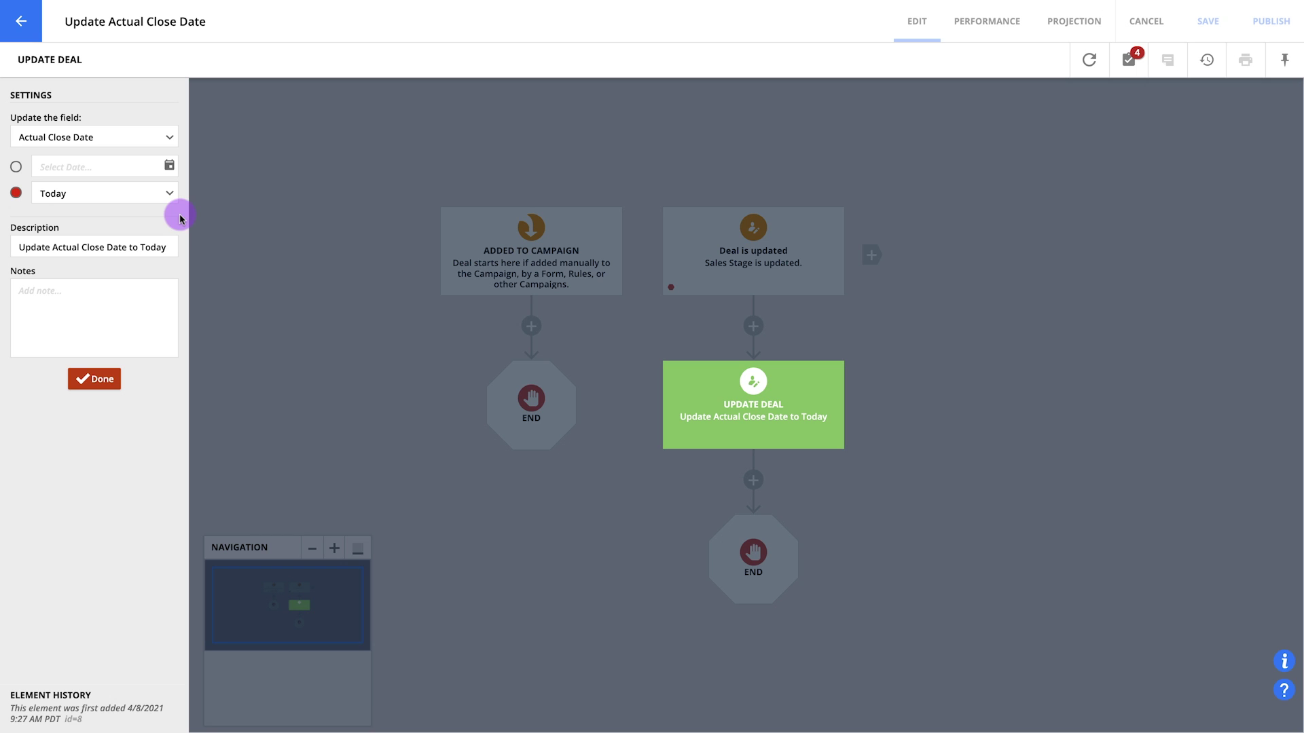
left_click(94, 379)
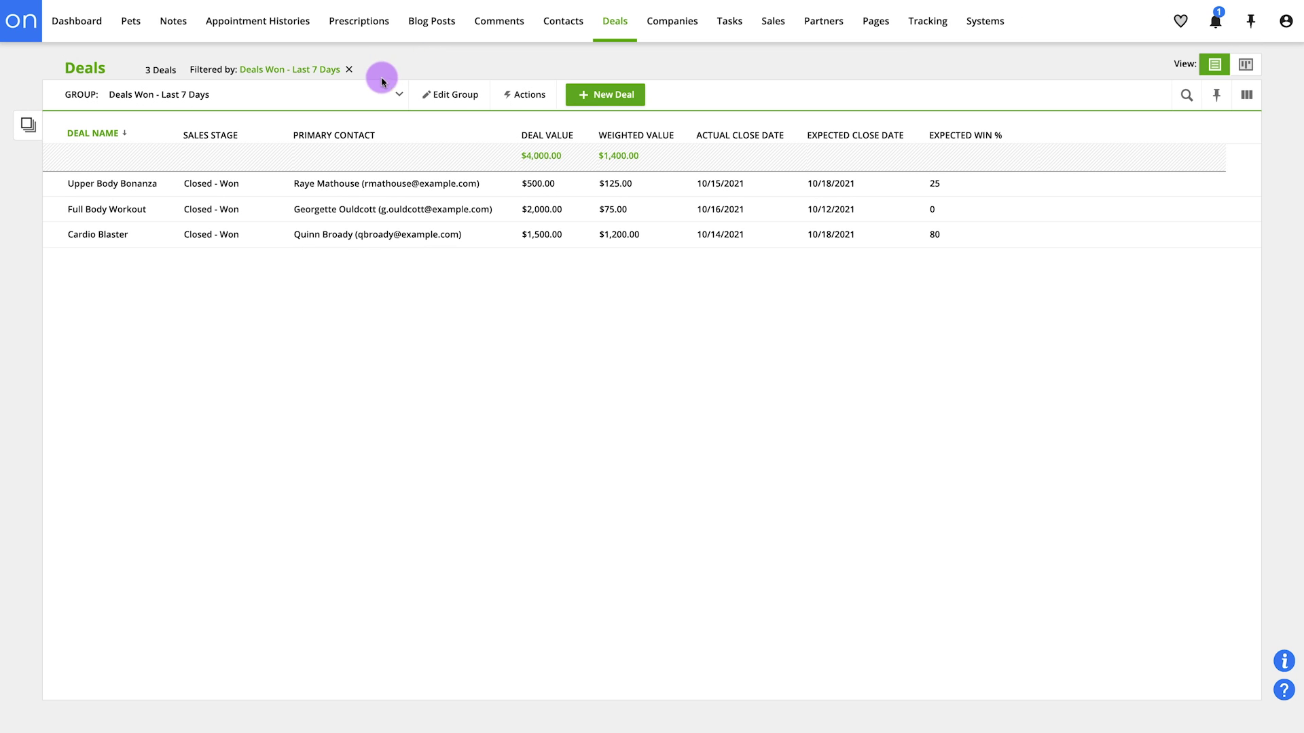
Filter the deals by the Expected to Close Soon group.
left_click(396, 96)
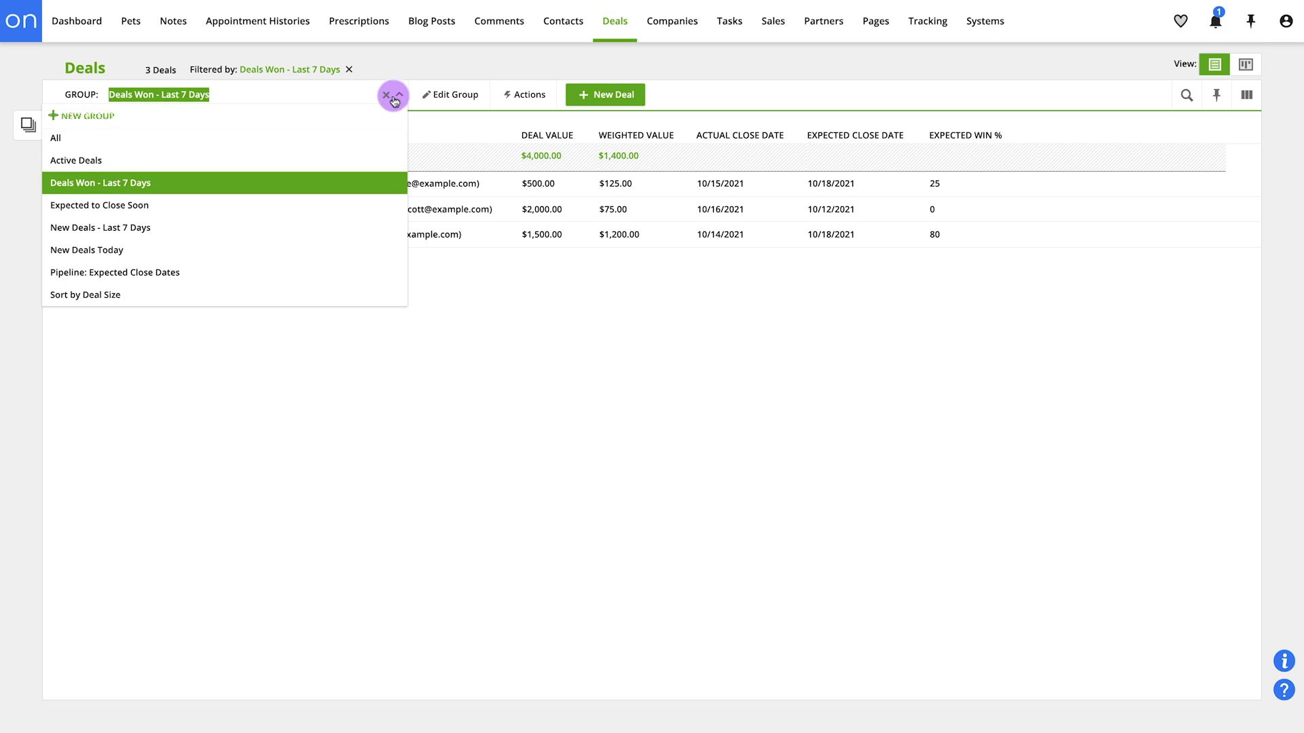
left_click(349, 207)
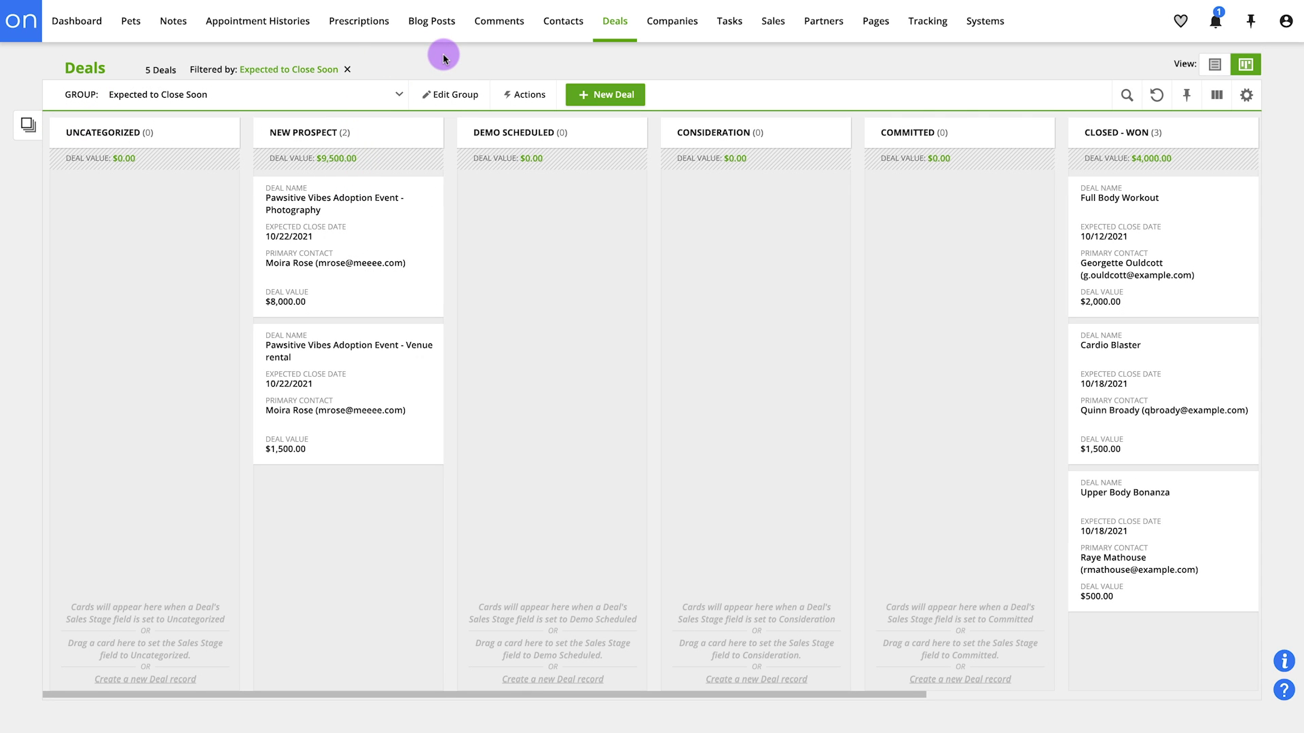
Try changing the Expected to Close Soon group's date condition to 30 days from now, and cancel the edit.
left_click(449, 101)
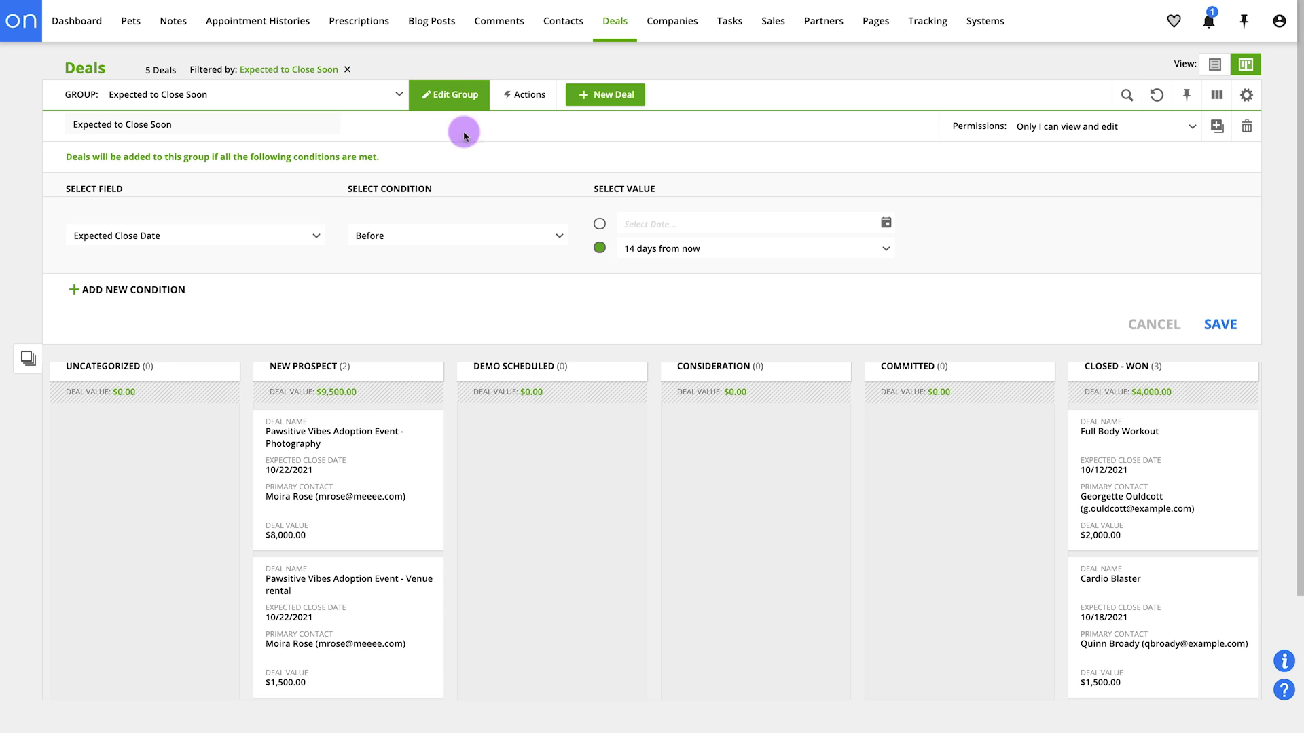
left_click(722, 253)
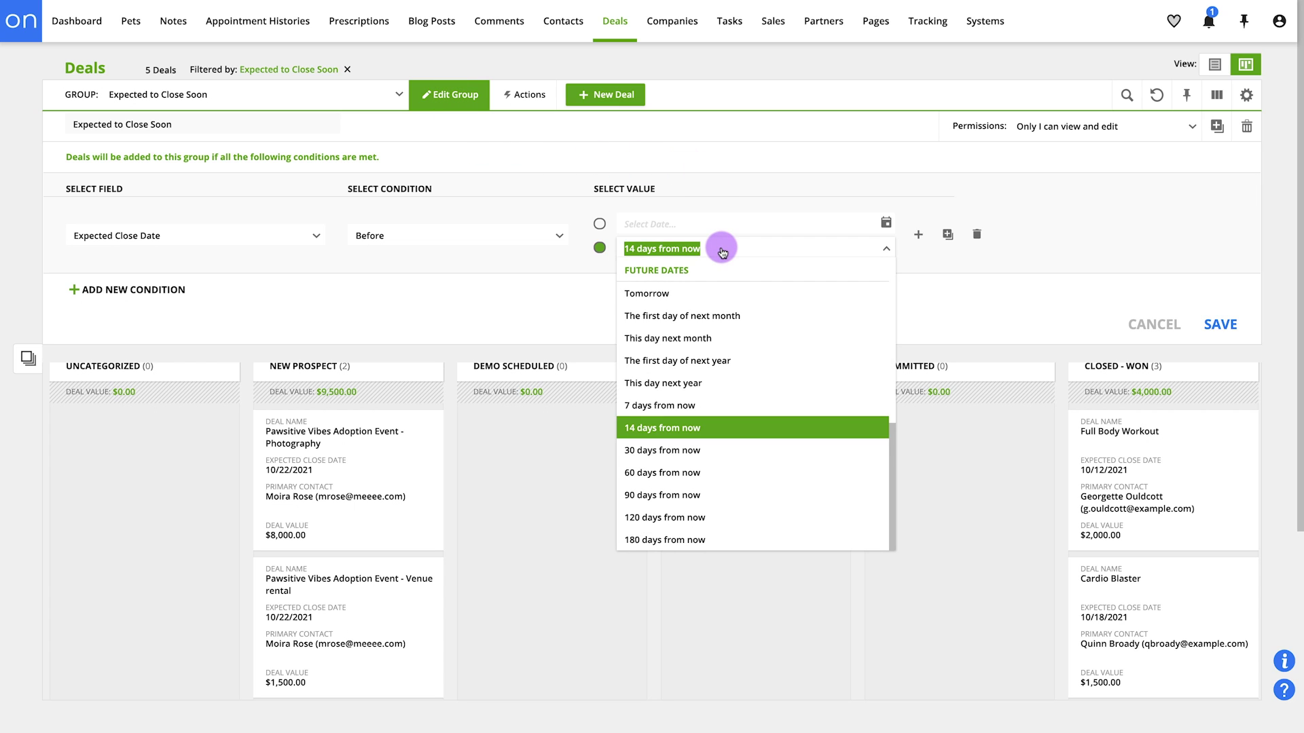
left_click(716, 442)
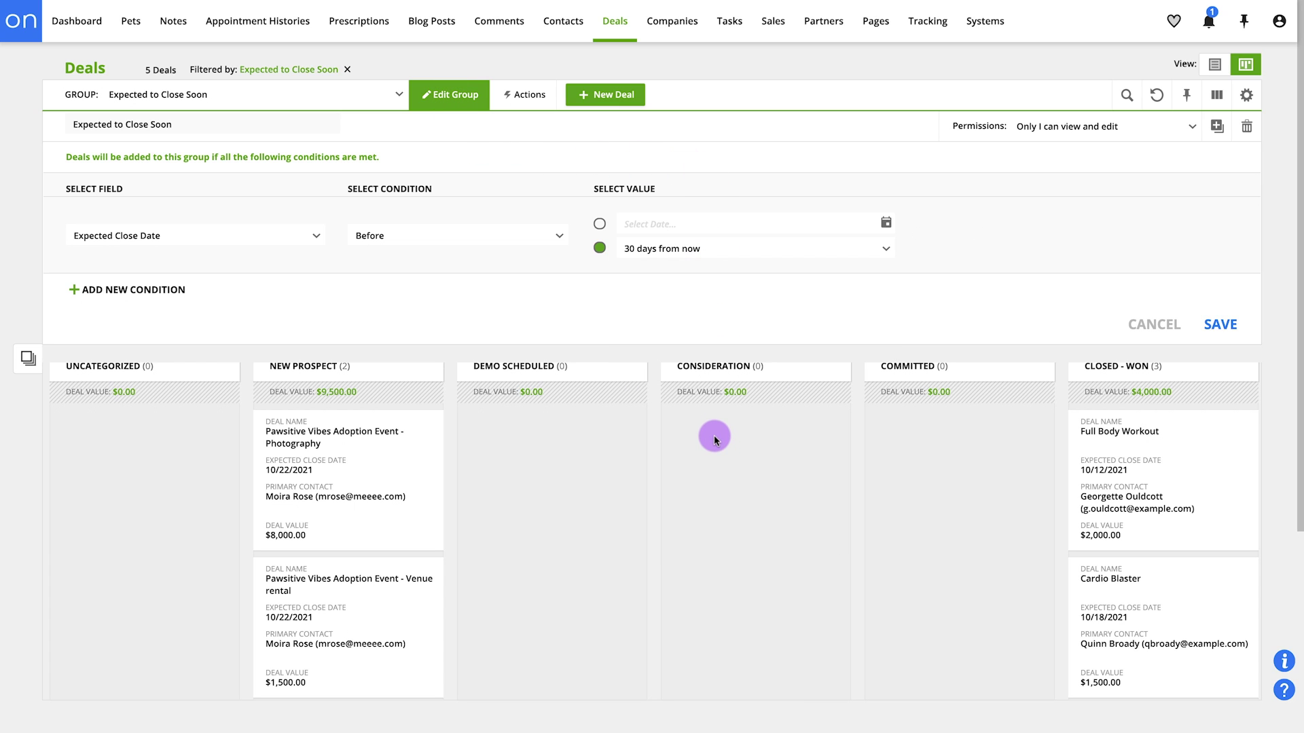
left_click(1152, 324)
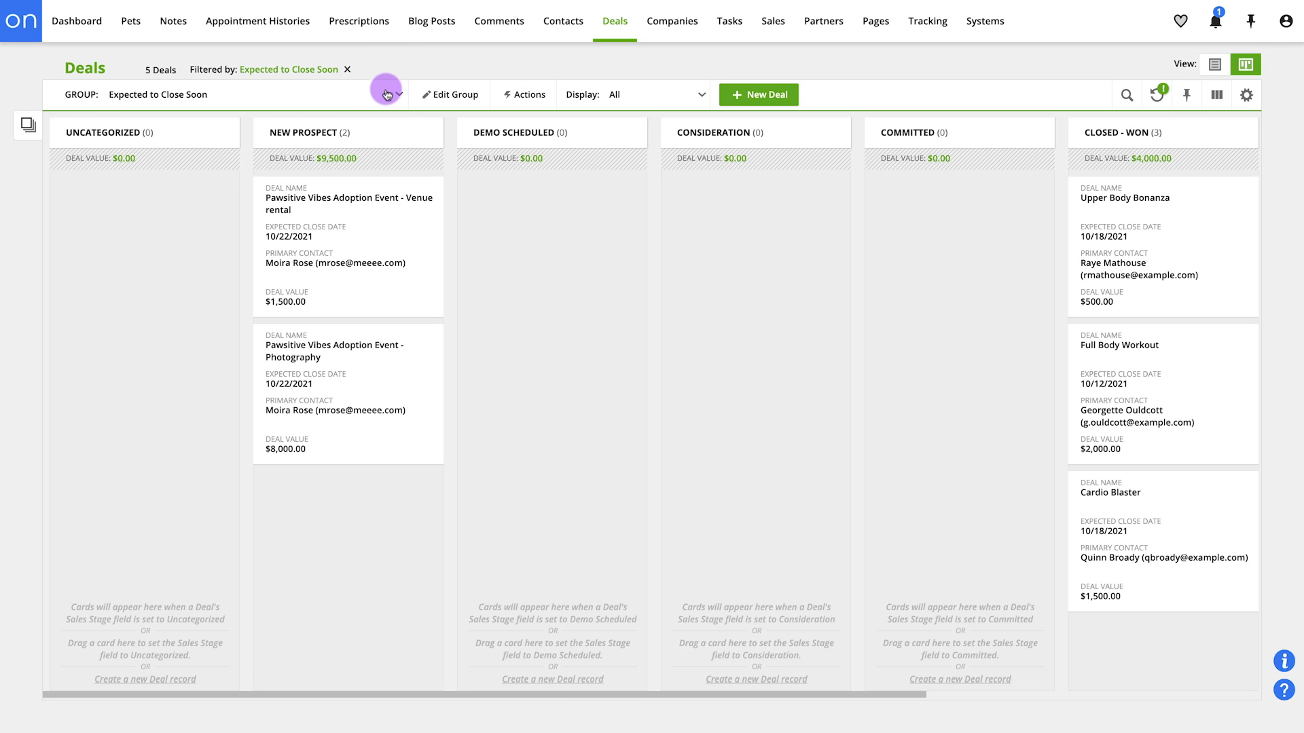
Filter the deals by the New Deals - Last 7 Days group.
left_click(381, 93)
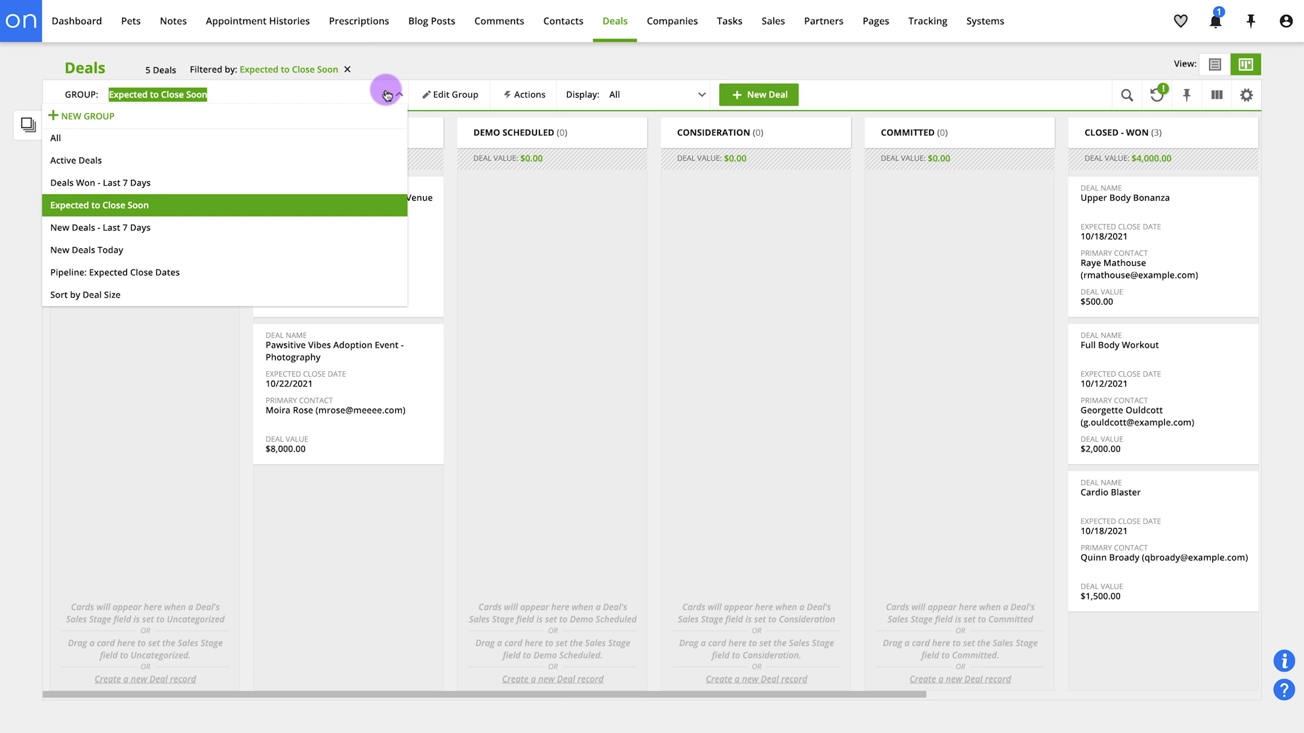
left_click(326, 237)
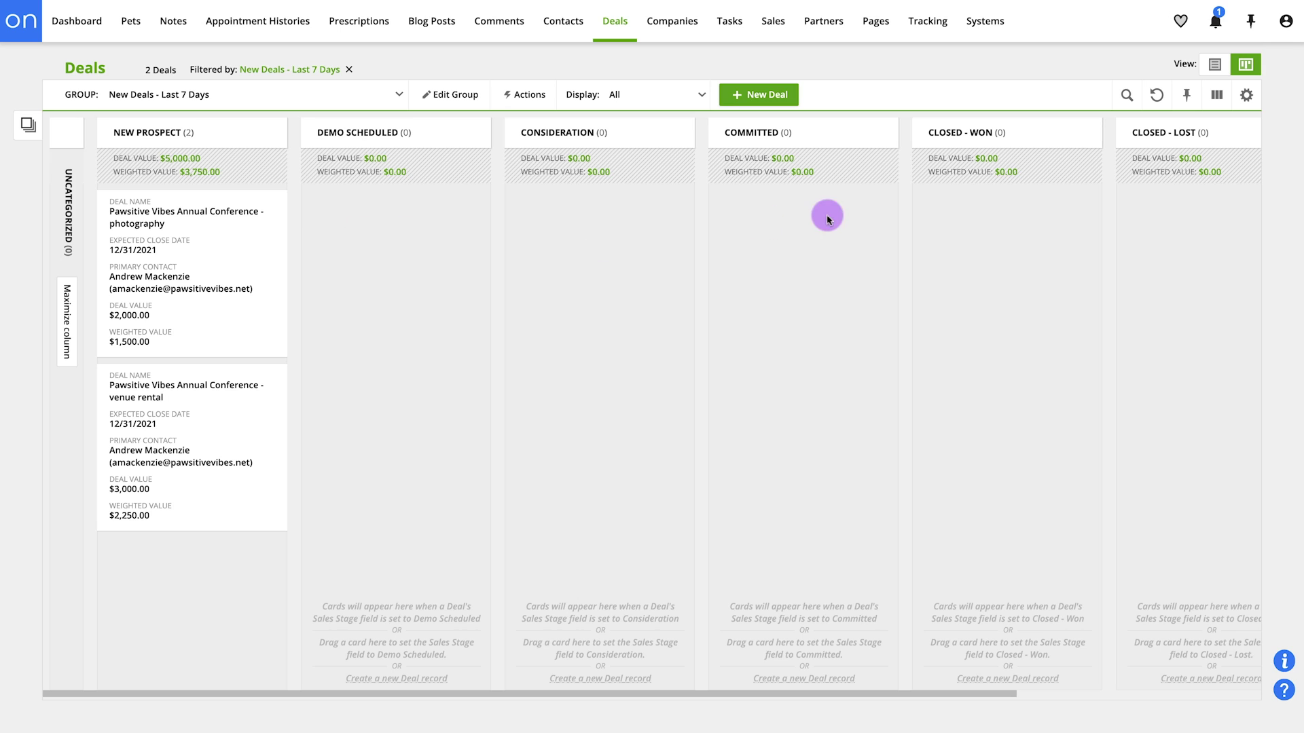
Set the board cards of the New Deals - Last 7 Days group to sort by Deal Size in ascending order, and save.
left_click(1246, 95)
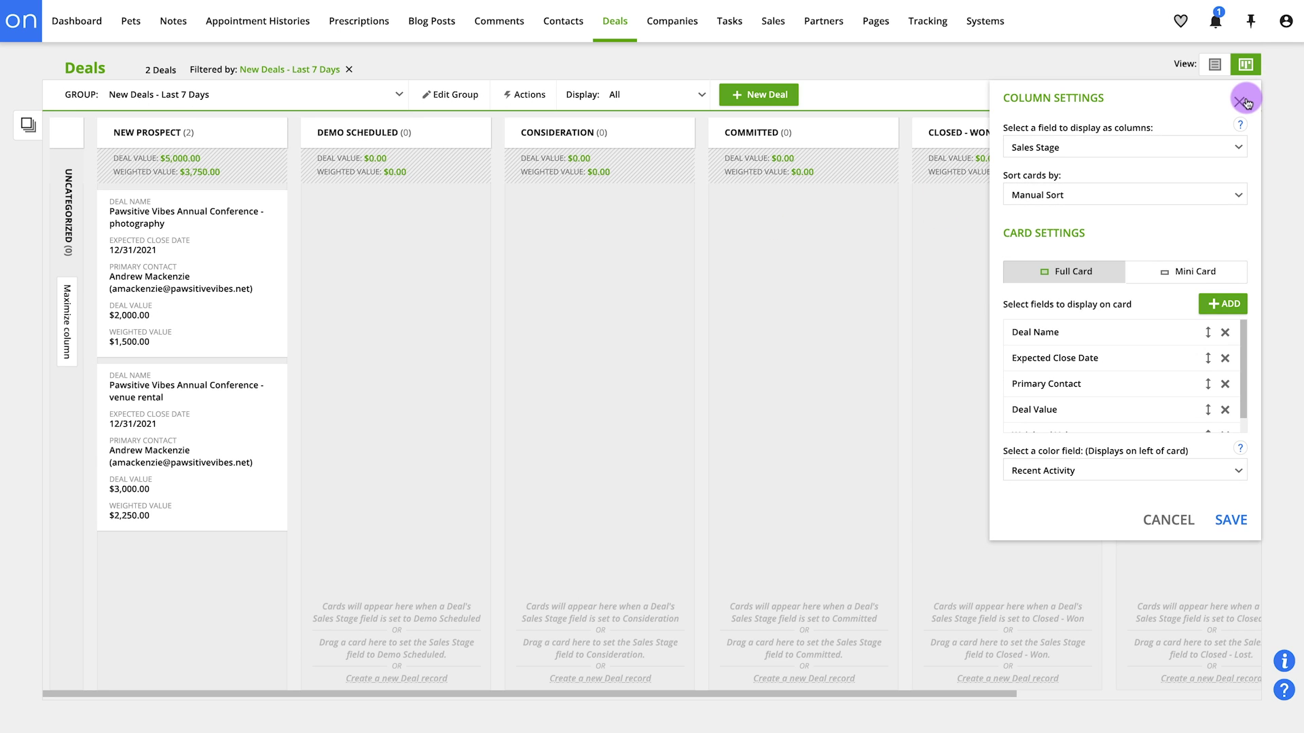
left_click(1216, 195)
type("deal")
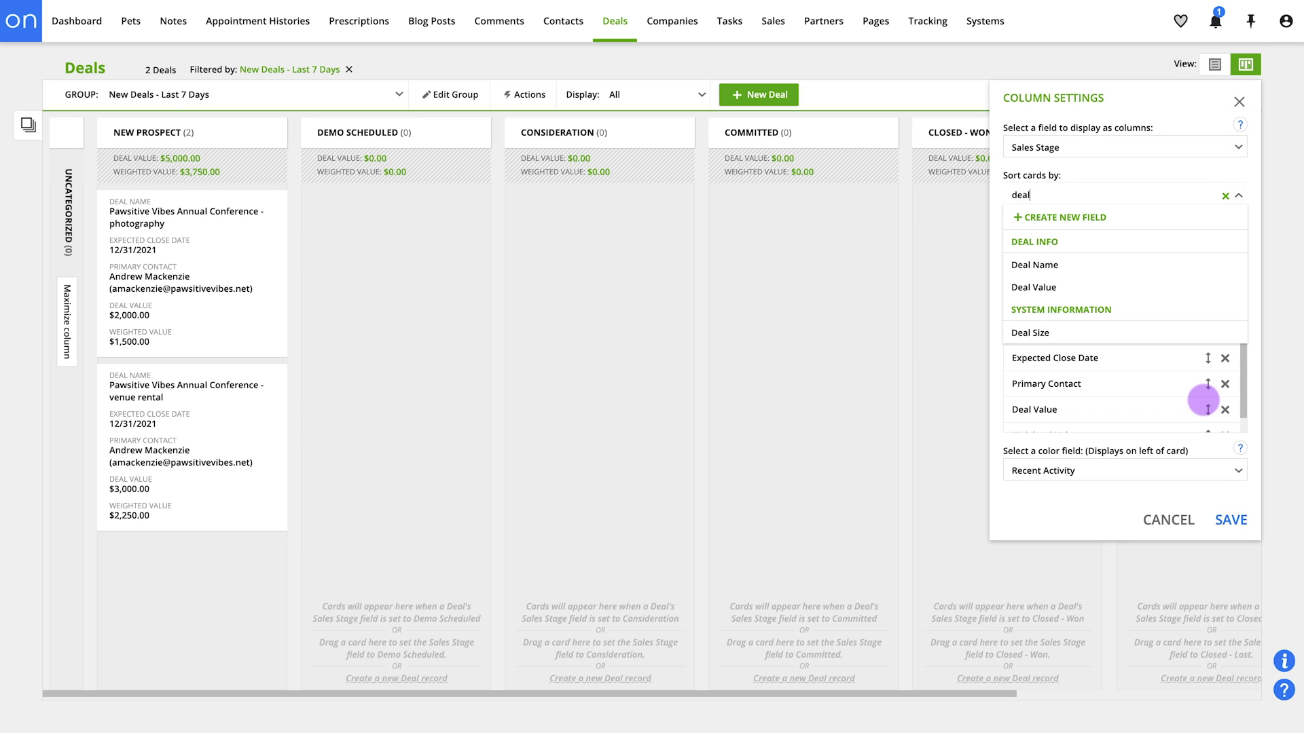
left_click(1158, 333)
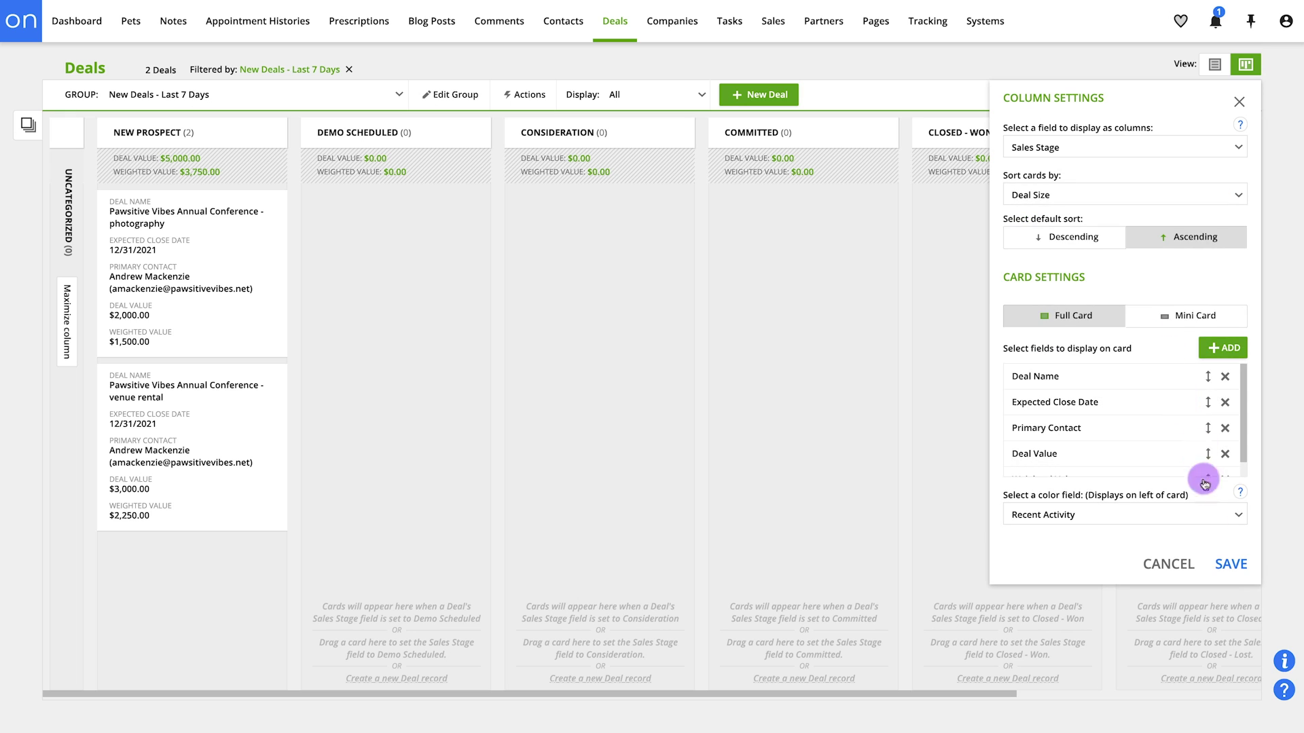
left_click(1229, 564)
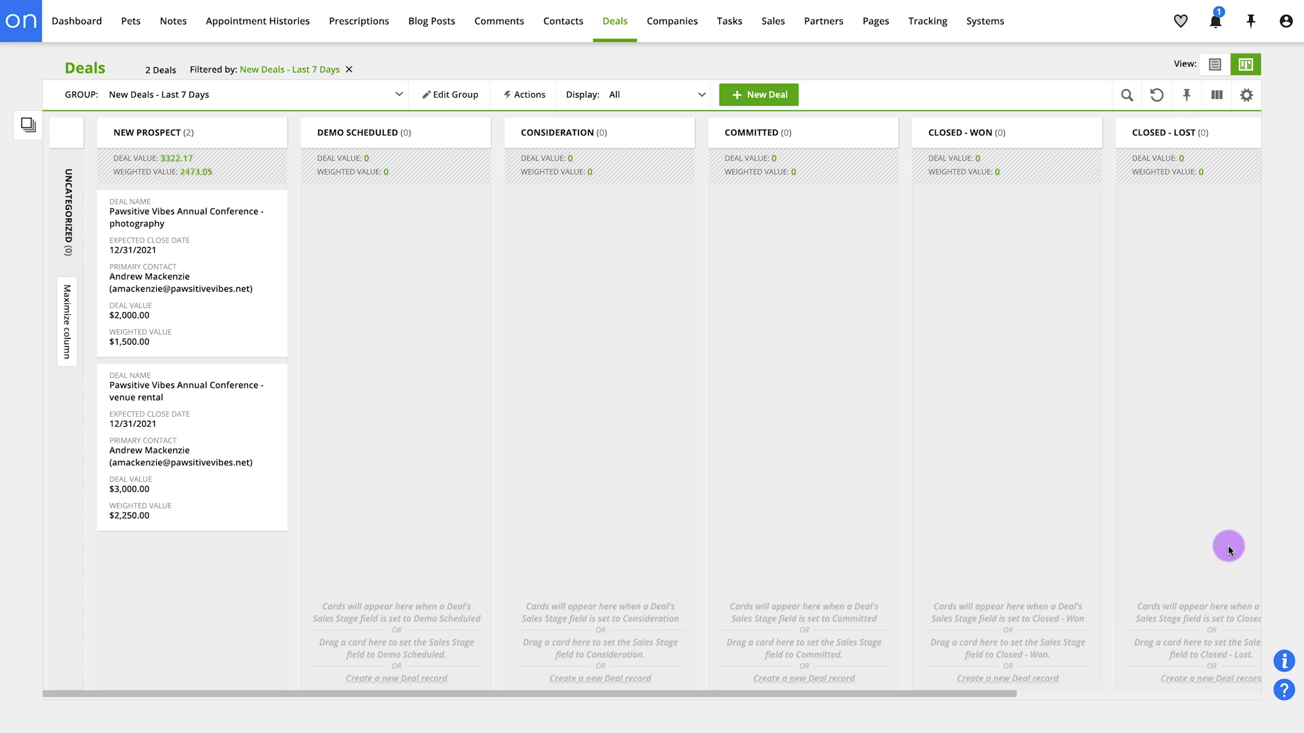
Move the Pawsitive Vibes Annual Conference - photography deal from New Prospect to the Qualified Lead stage.
mouse_move(999, 694)
left_mouse_down()
mouse_move(1109, 694)
mouse_move(1021, 694)
left_mouse_up()
left_click_drag(195, 246, 1135, 279)
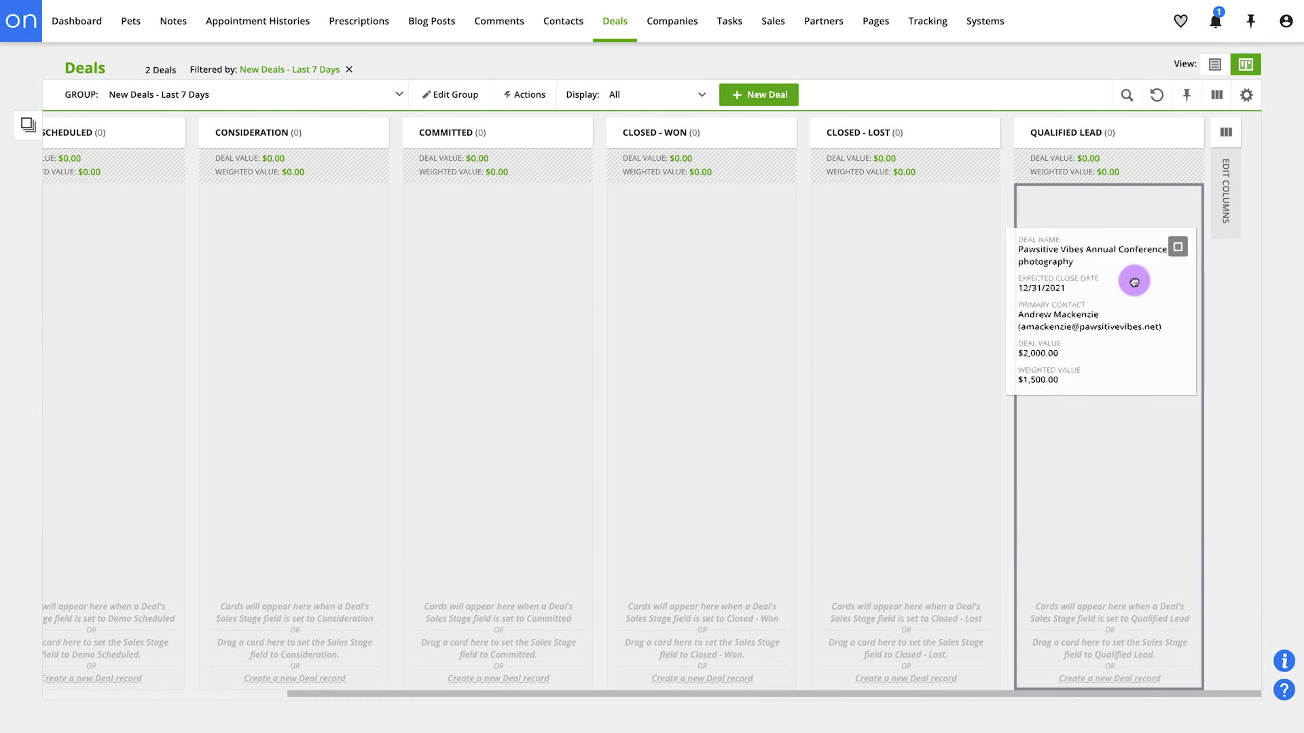
Review the conditions of the New Deals - Last 7 Days group, and filter the deals by the New Deals Today group.
left_click(462, 94)
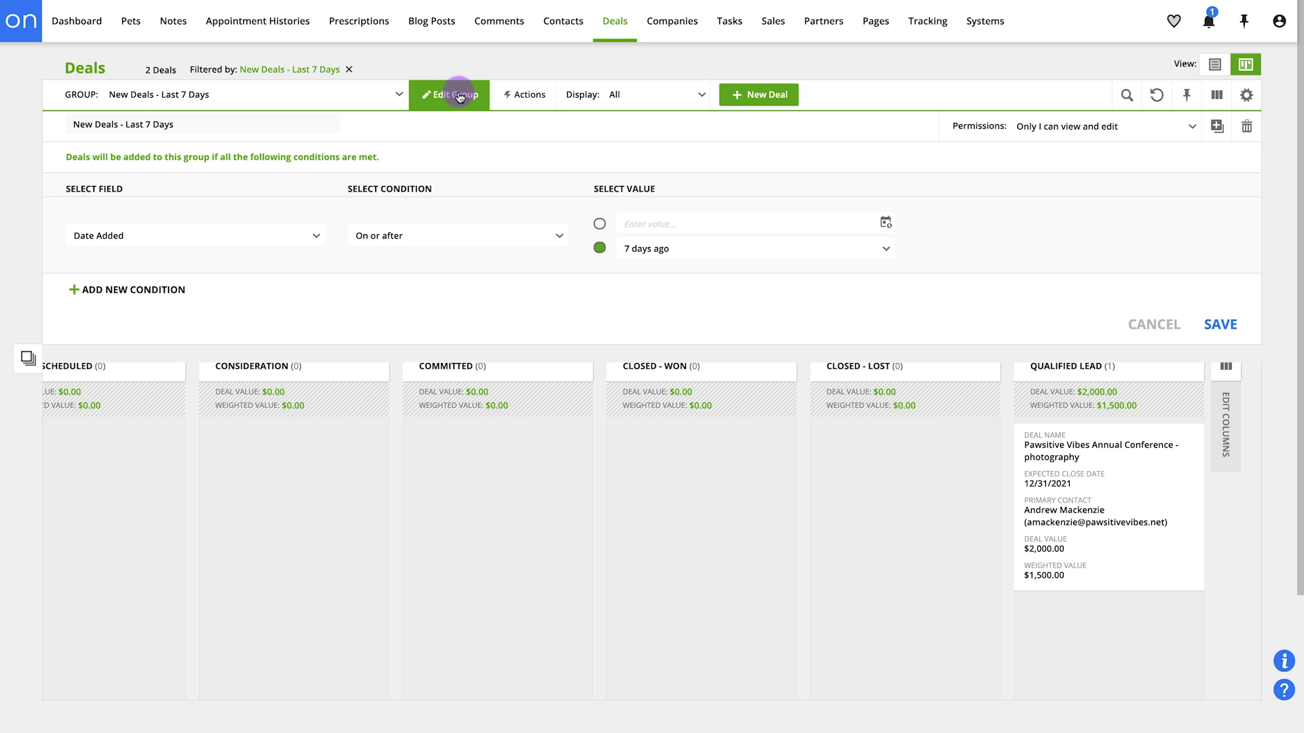
left_click(460, 98)
left_click(399, 93)
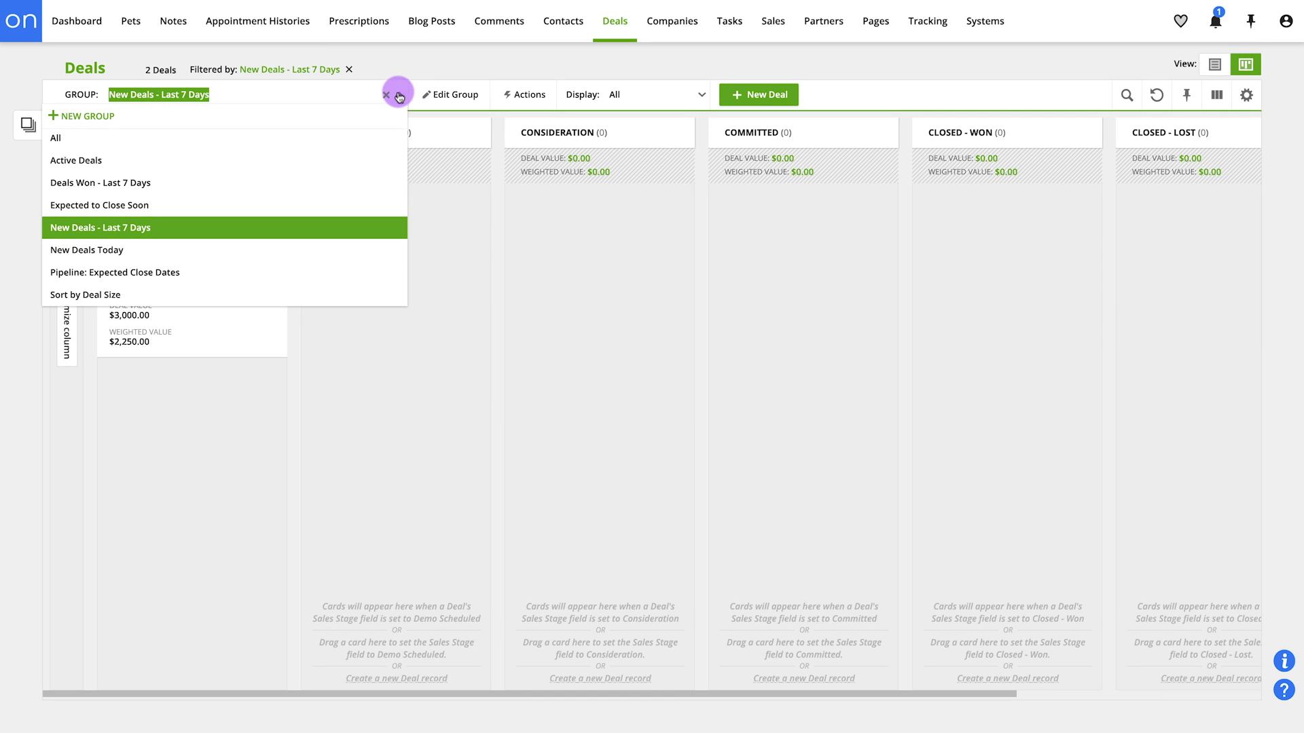
left_click(342, 250)
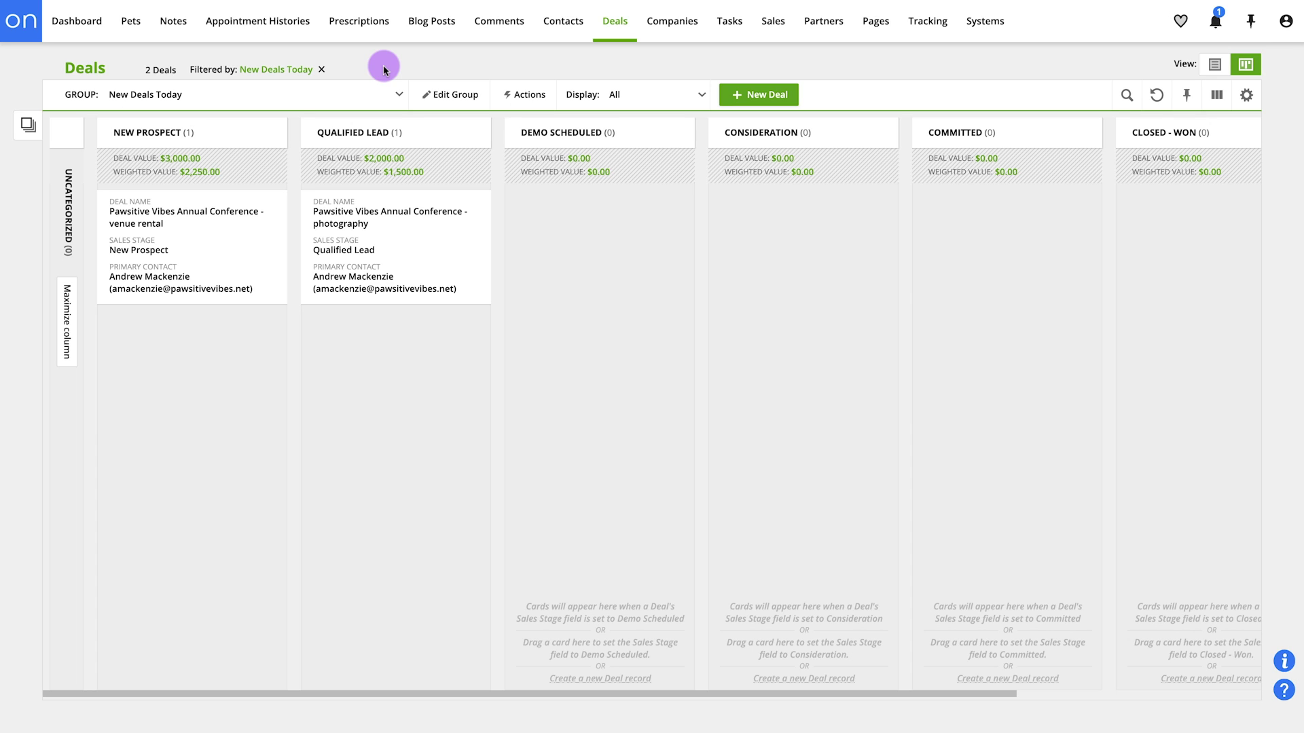
Filter the deals by the Pipeline: Expected Close Dates group and review its column and card settings without changing them.
left_click(399, 95)
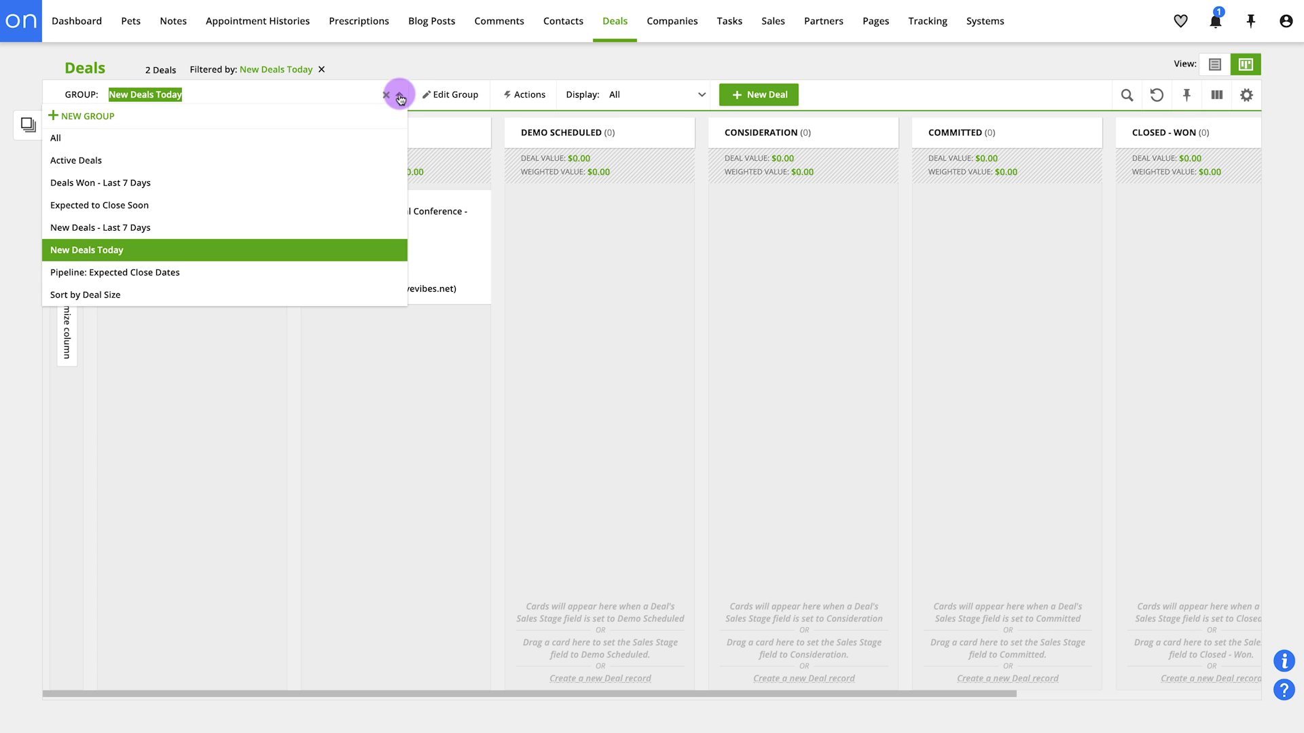
left_click(292, 273)
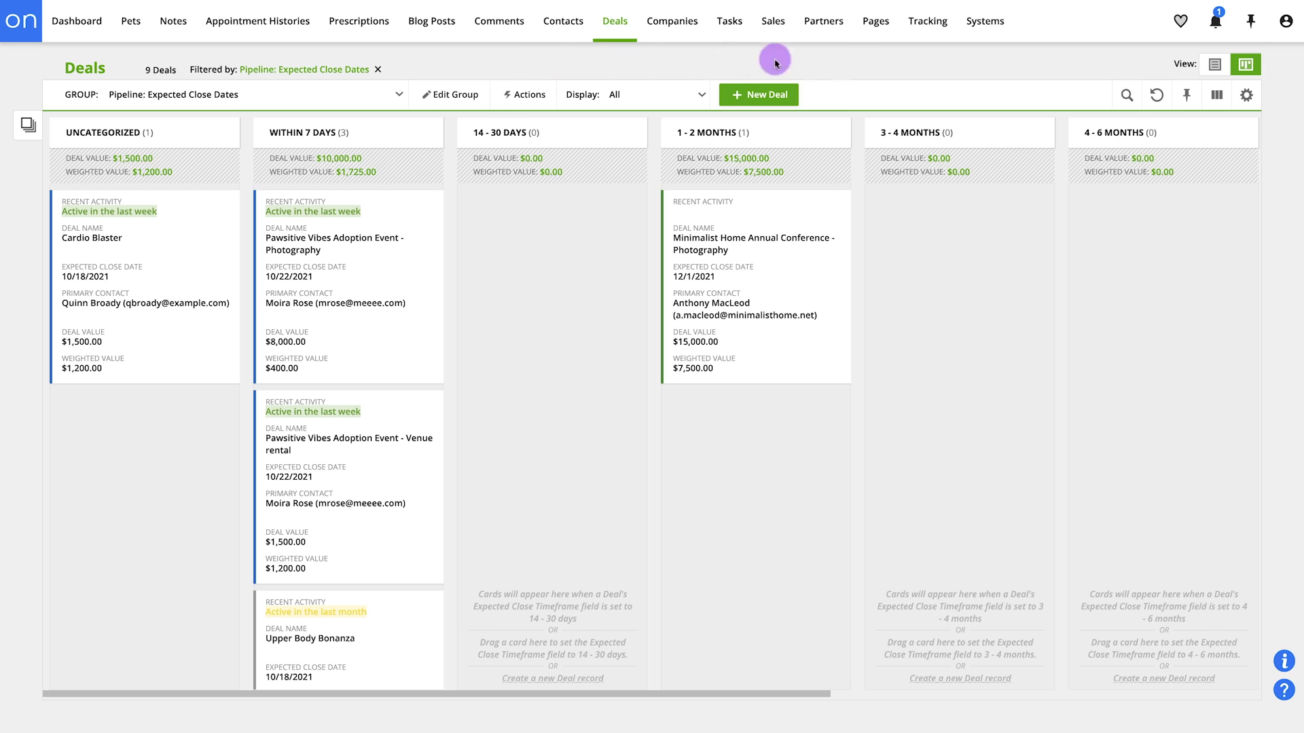
left_click(1247, 94)
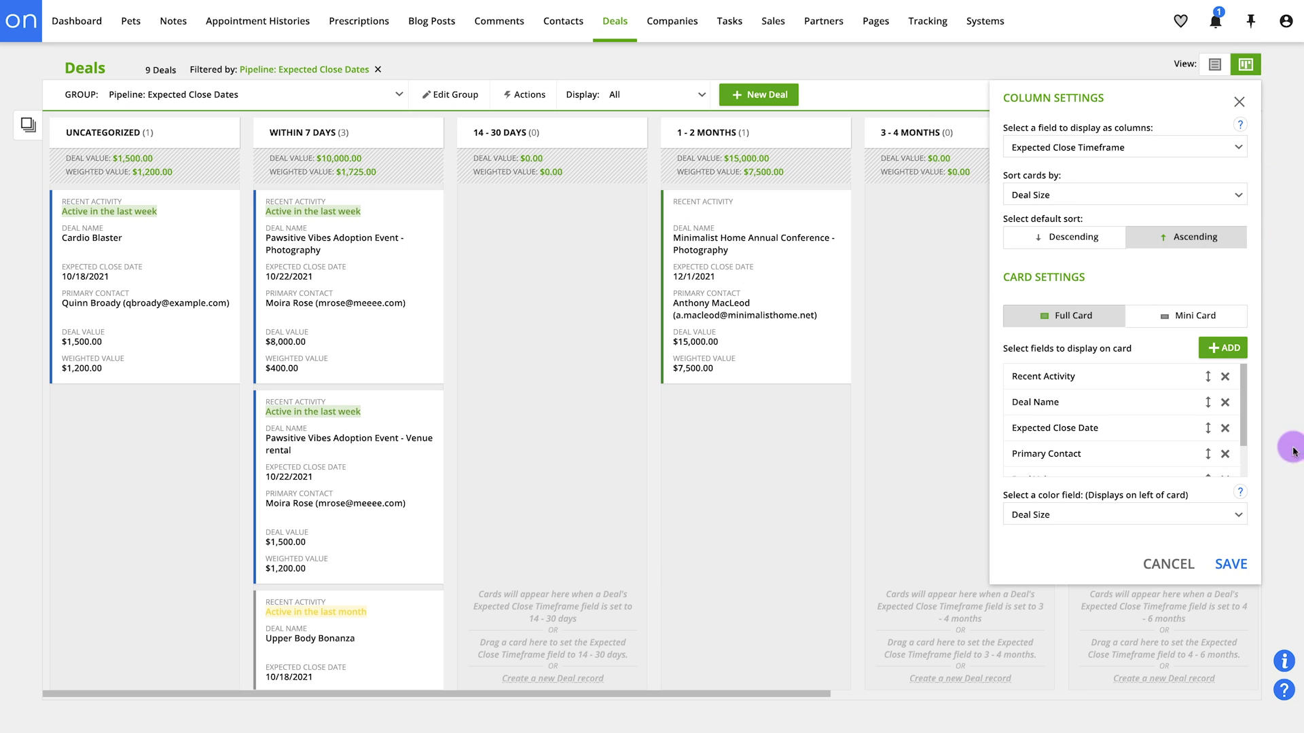
left_click(1187, 565)
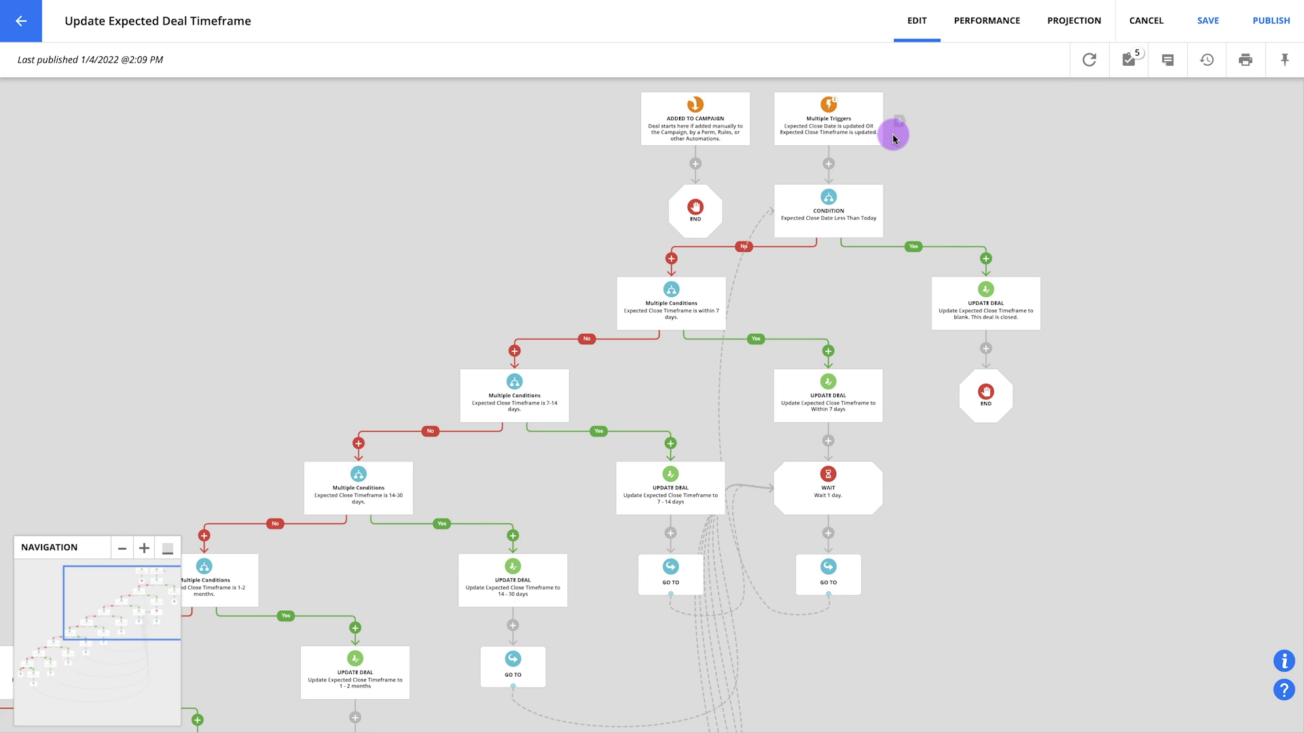
Examine the Multiple Triggers element of the Update Expected Deal Timeframe automation and close it.
mouse_move(867, 132)
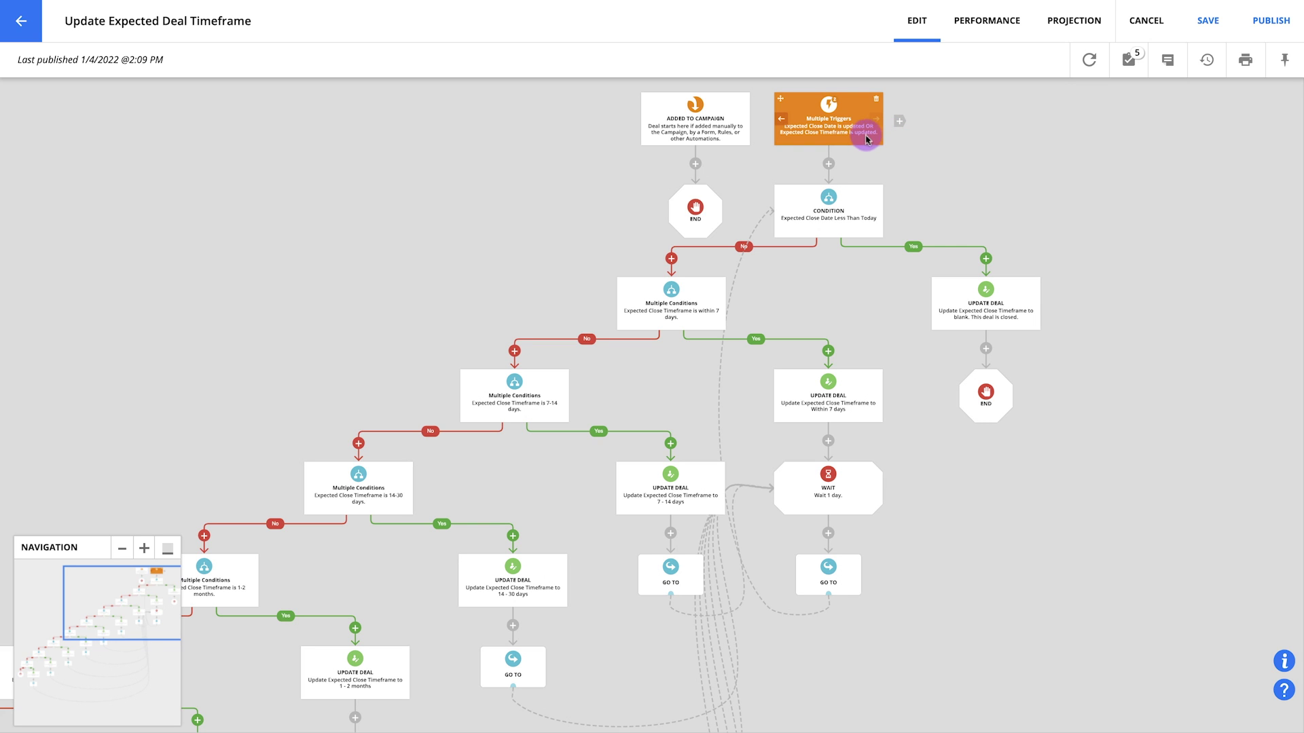
left_click(860, 139)
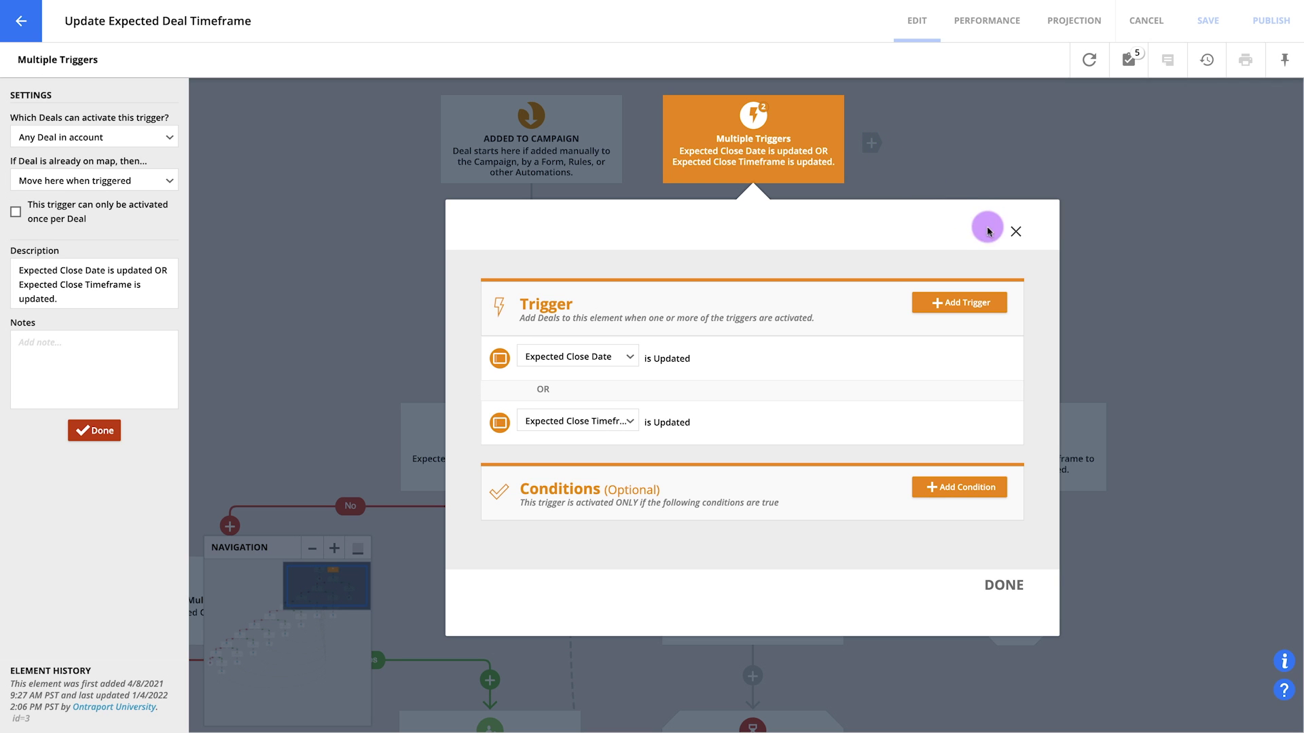
left_click(1012, 230)
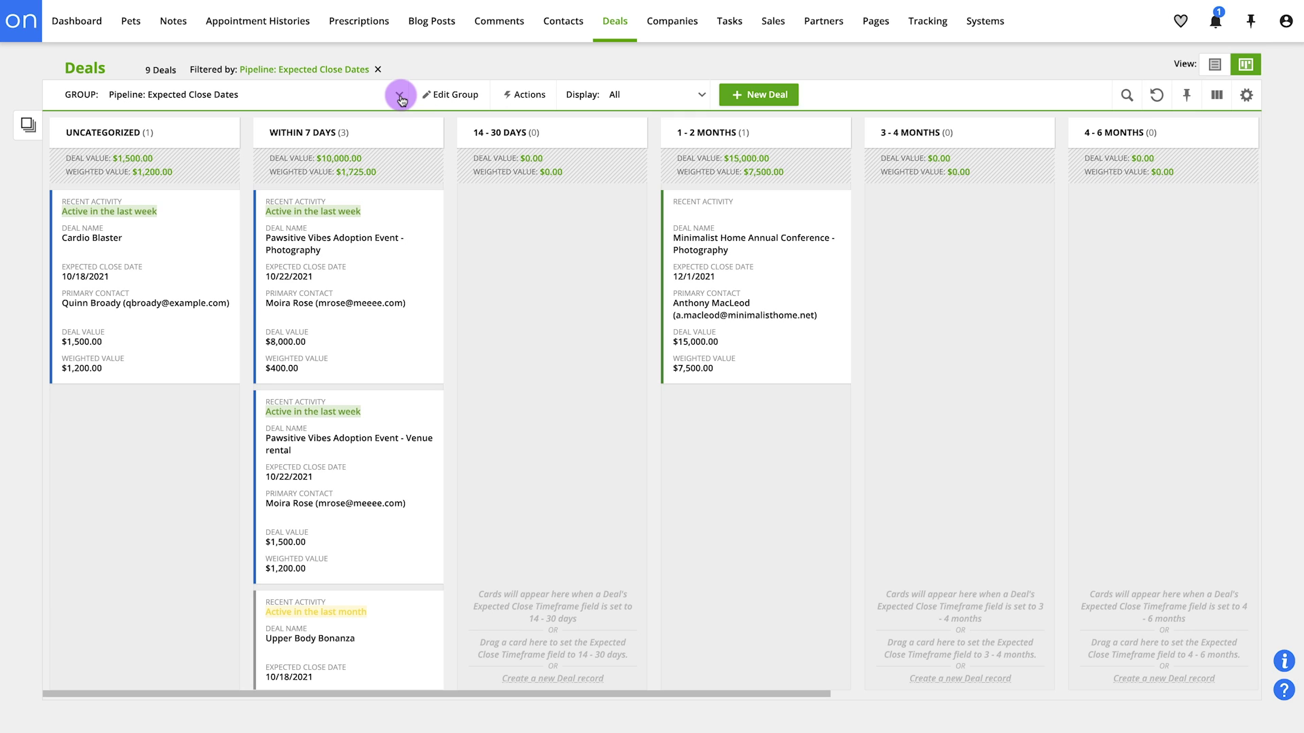
Filter the deals by the Sort by Deal Size group.
left_click(401, 98)
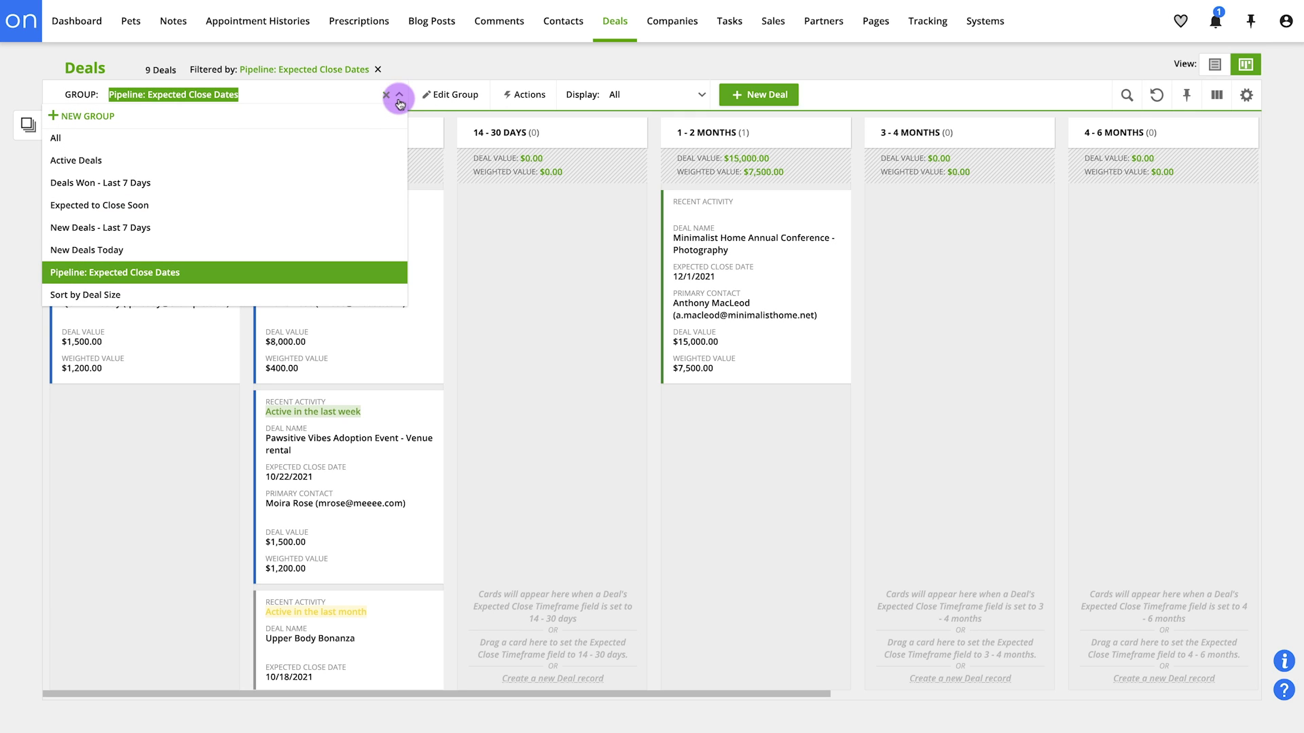
left_click(369, 294)
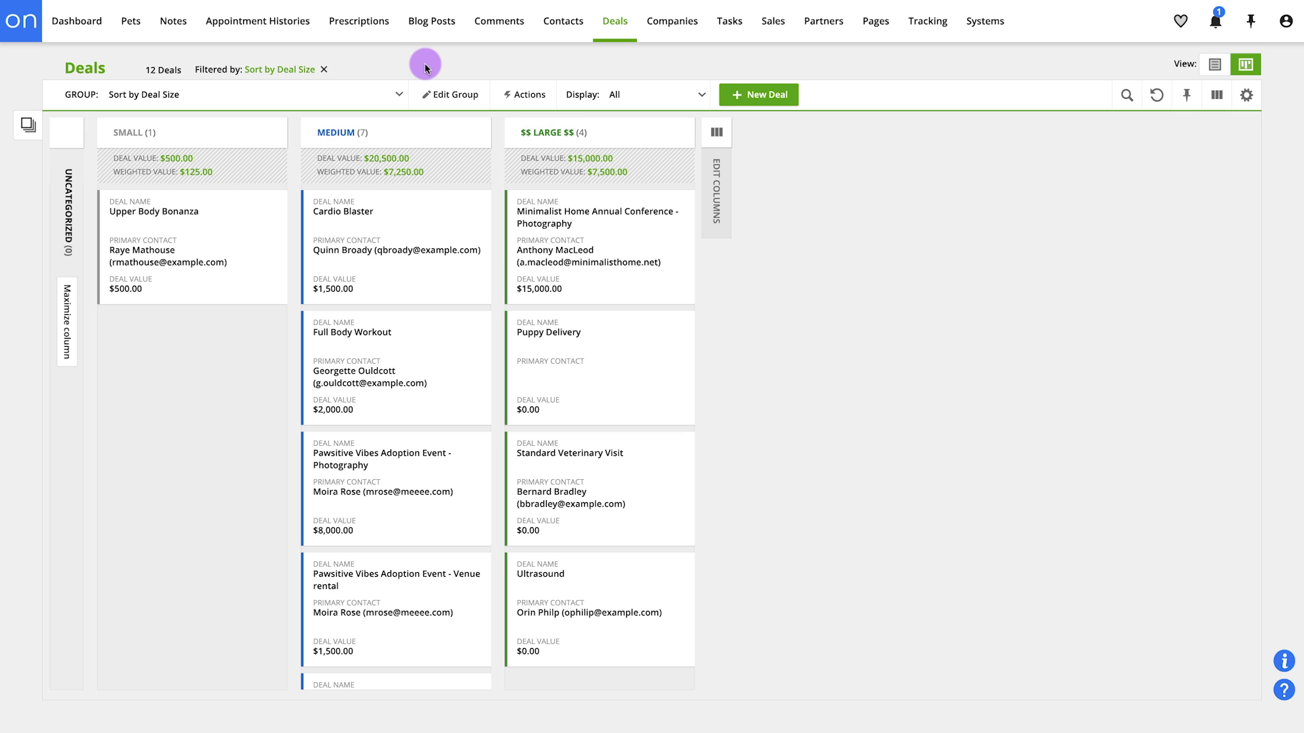
Open the Set Deal Size Color Field automation from the Deals automations and switch it to edit mode.
mouse_move(615, 32)
left_click(618, 57)
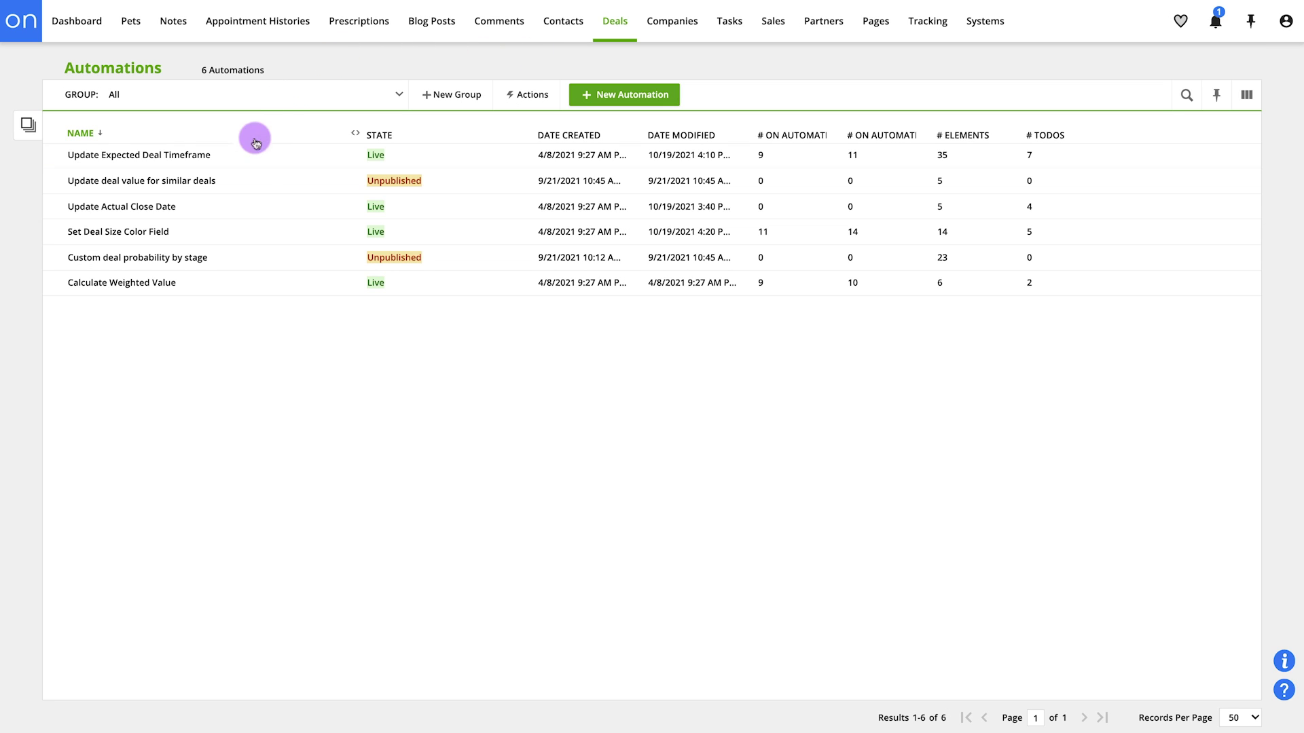
left_click(133, 233)
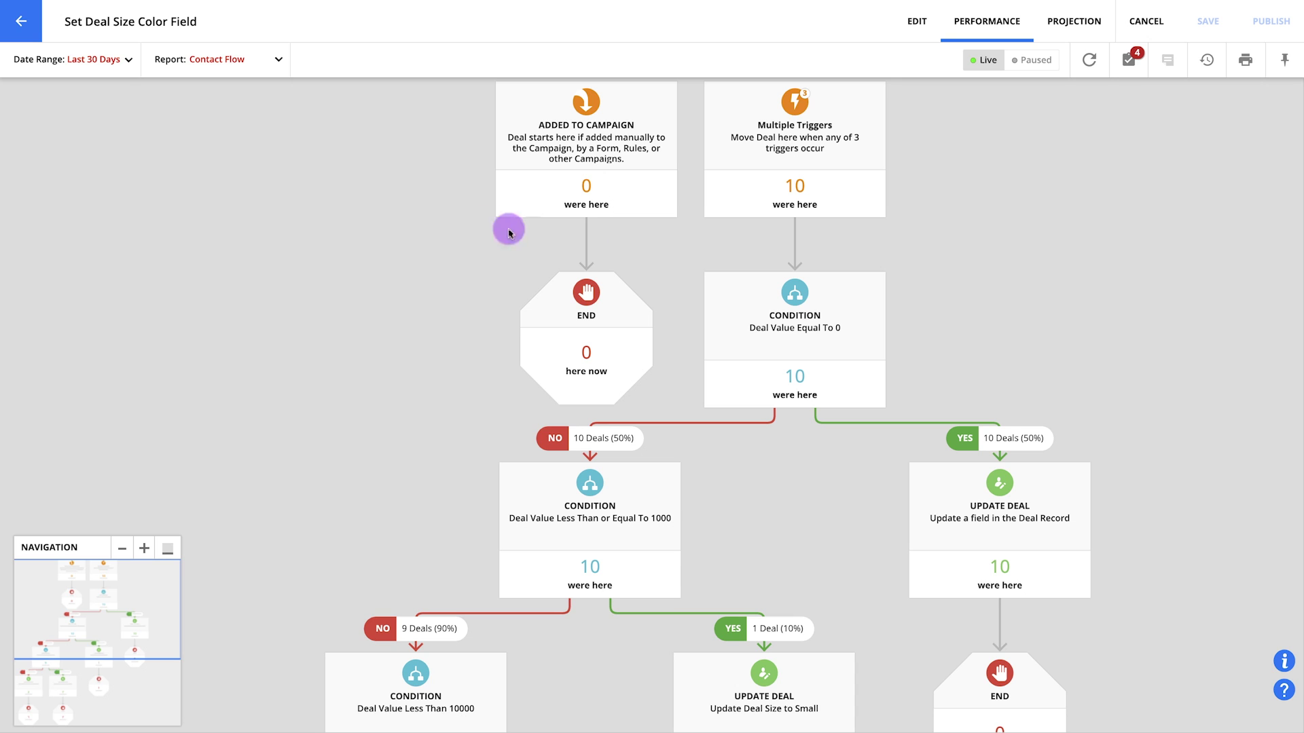
left_click(910, 35)
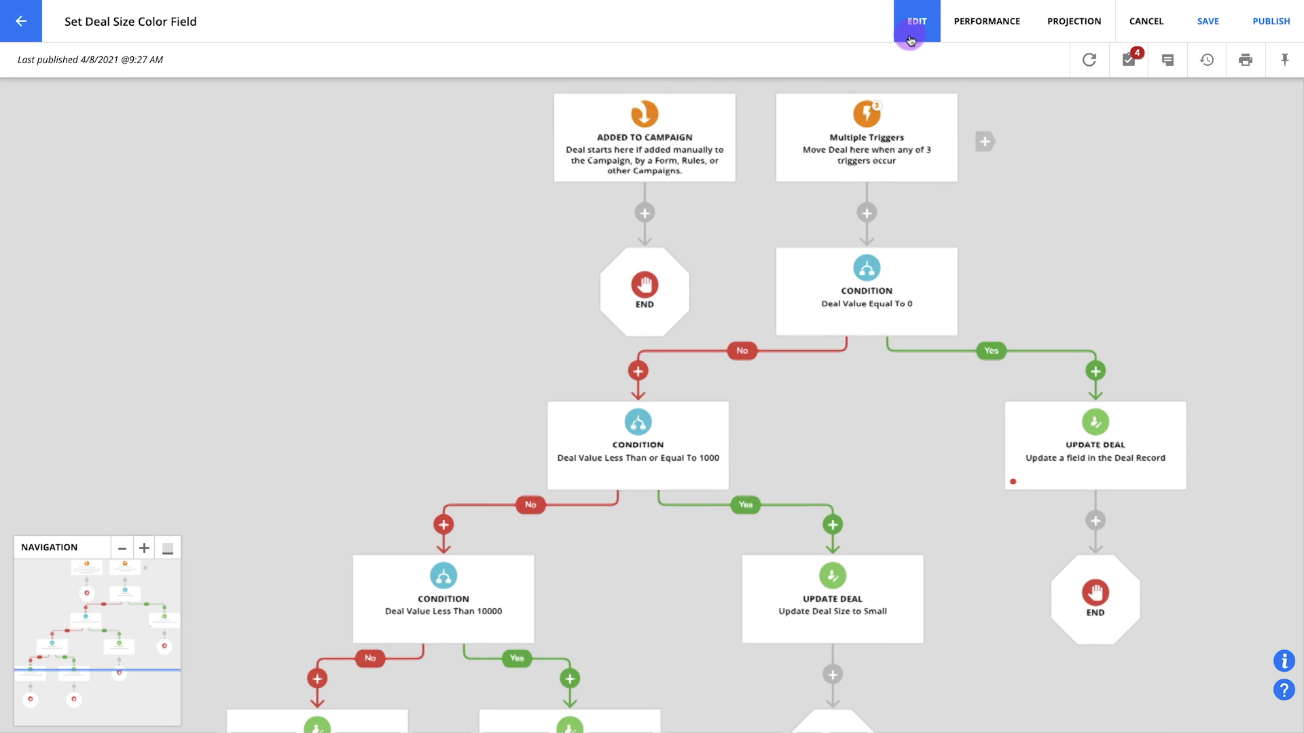
Examine the three Deal Value conditions for 0, 1000 and 10000 in the automation map, closing each one.
left_click_drag(1033, 251, 967, 201)
left_click(857, 280)
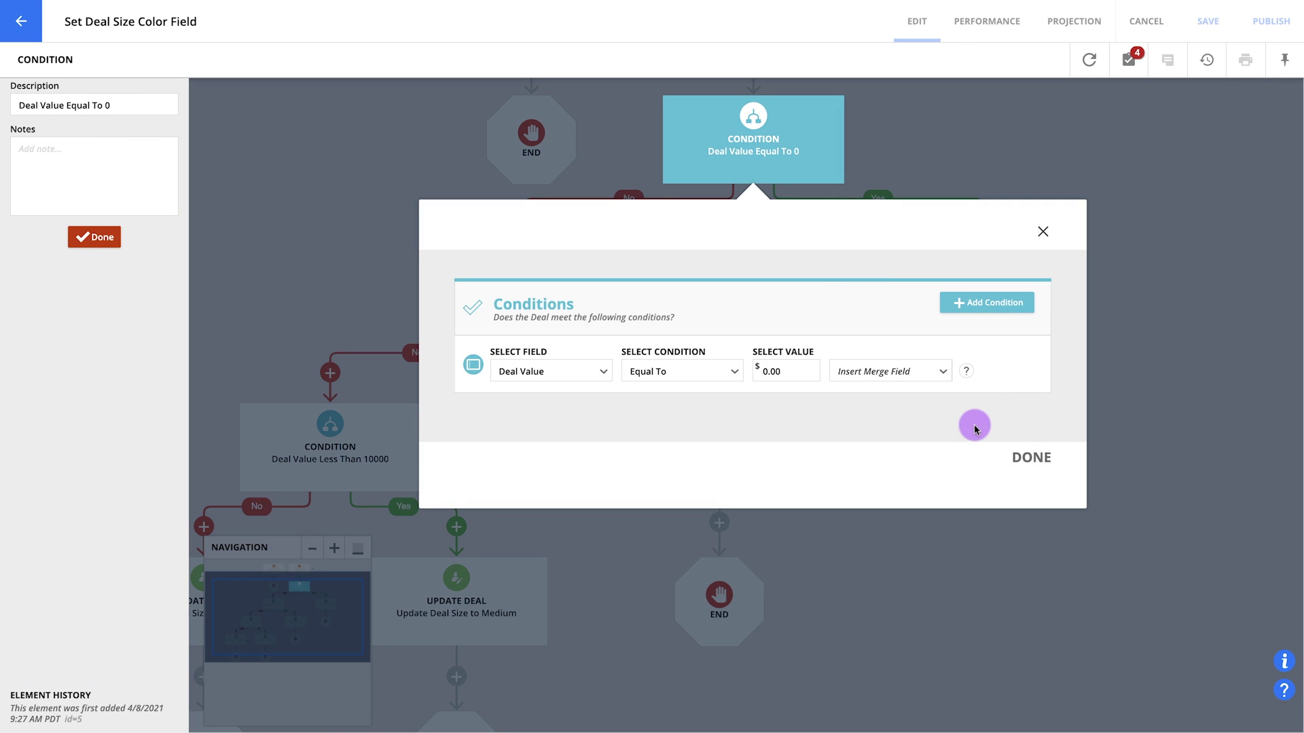
left_click(1026, 457)
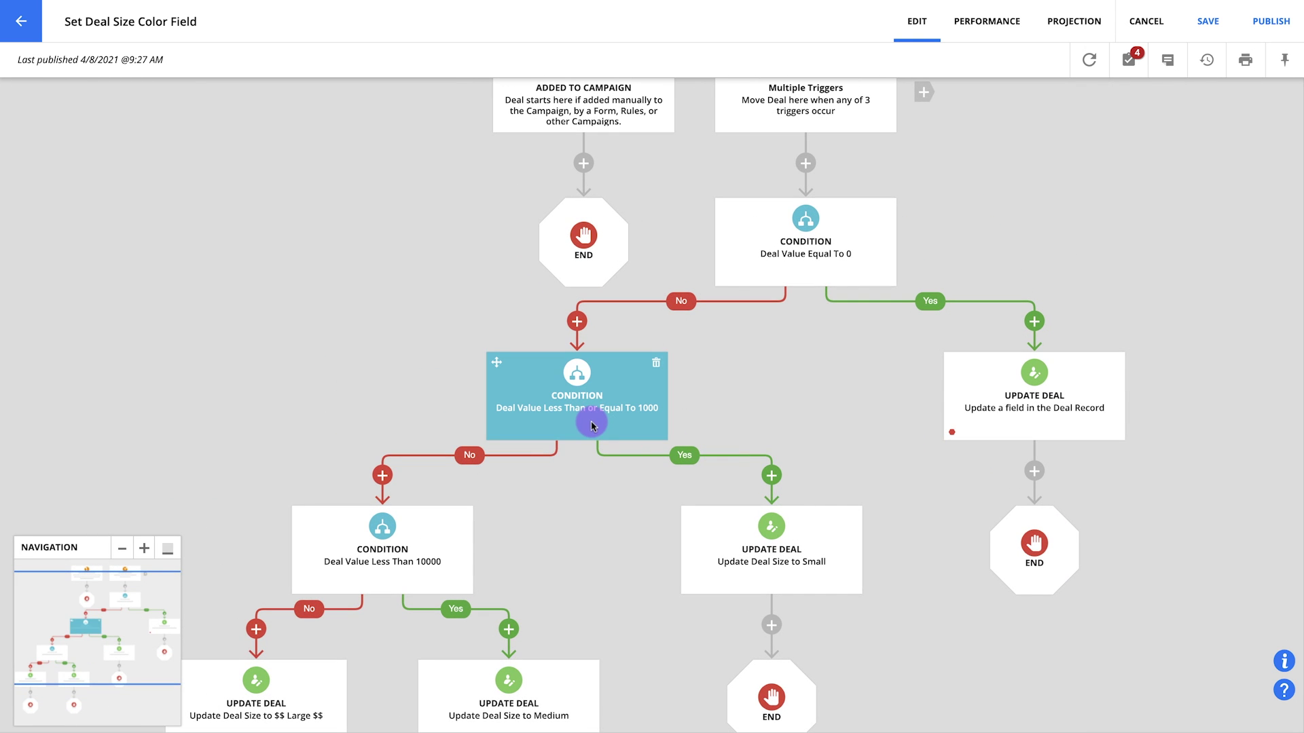
left_click(591, 425)
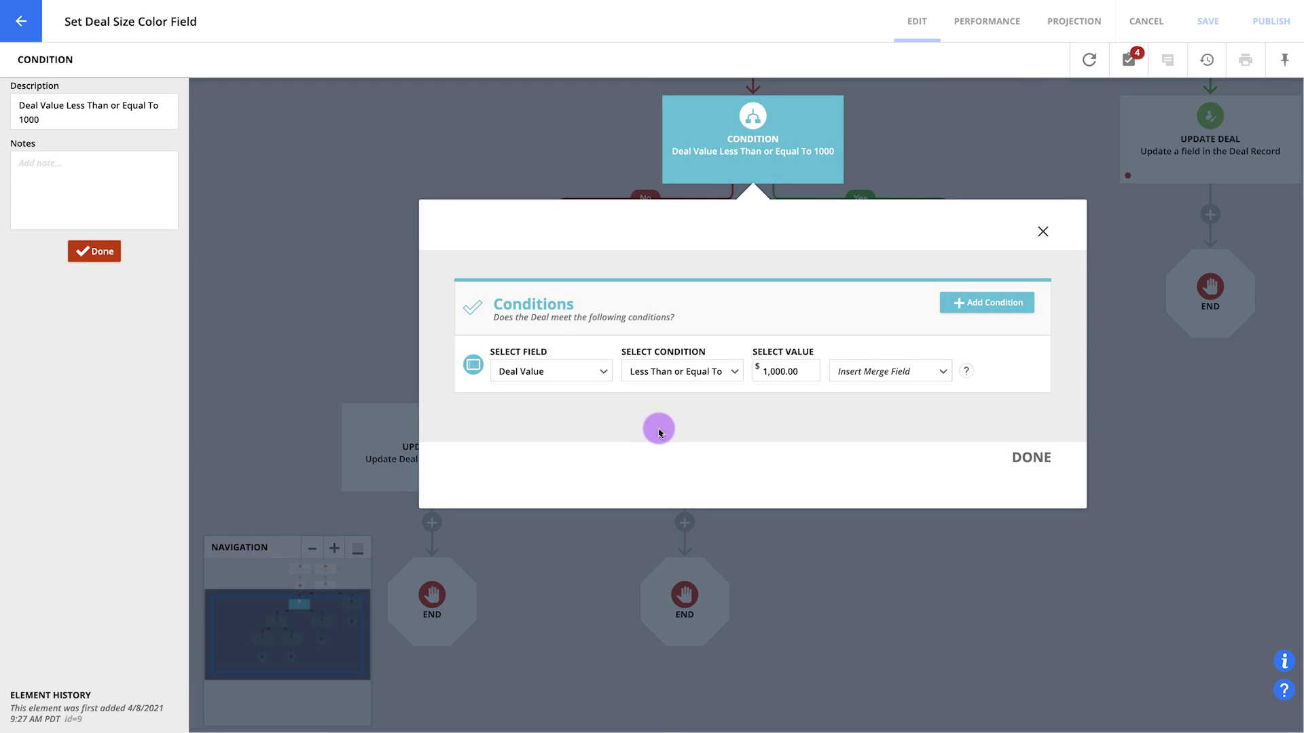
left_click(1022, 457)
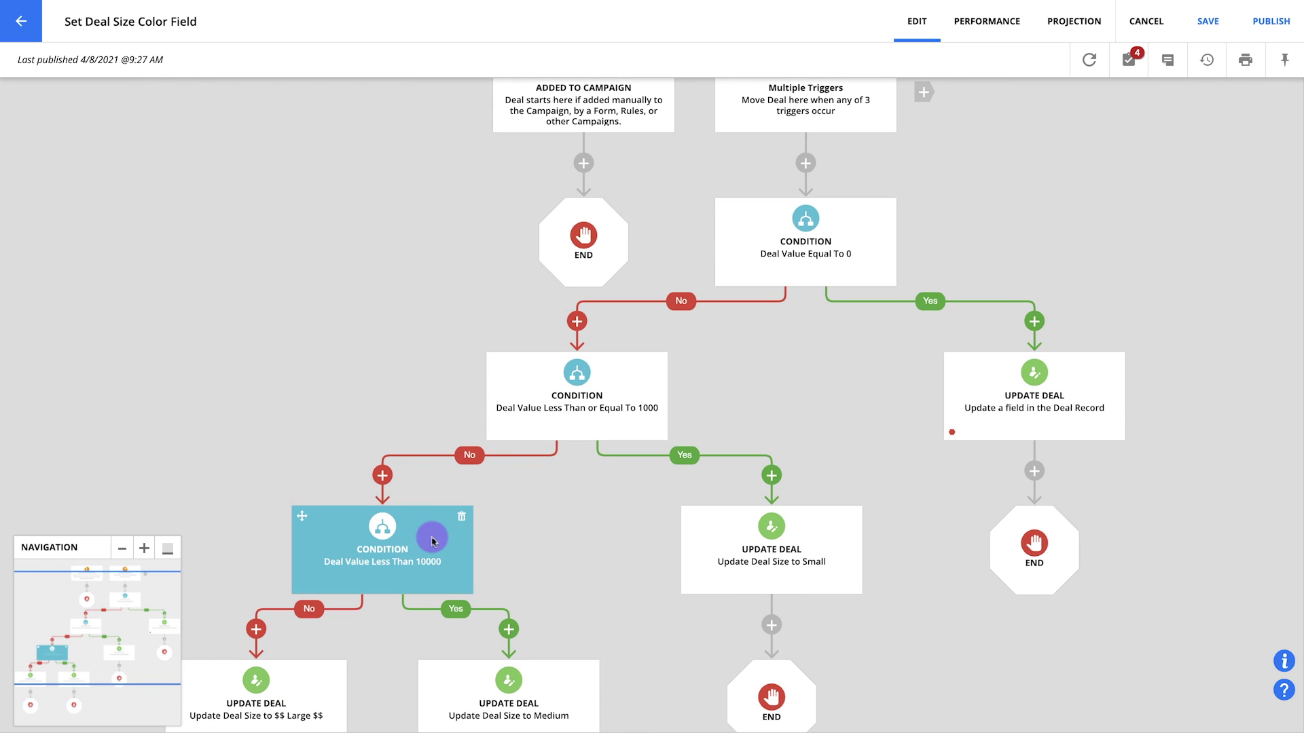
left_click(397, 556)
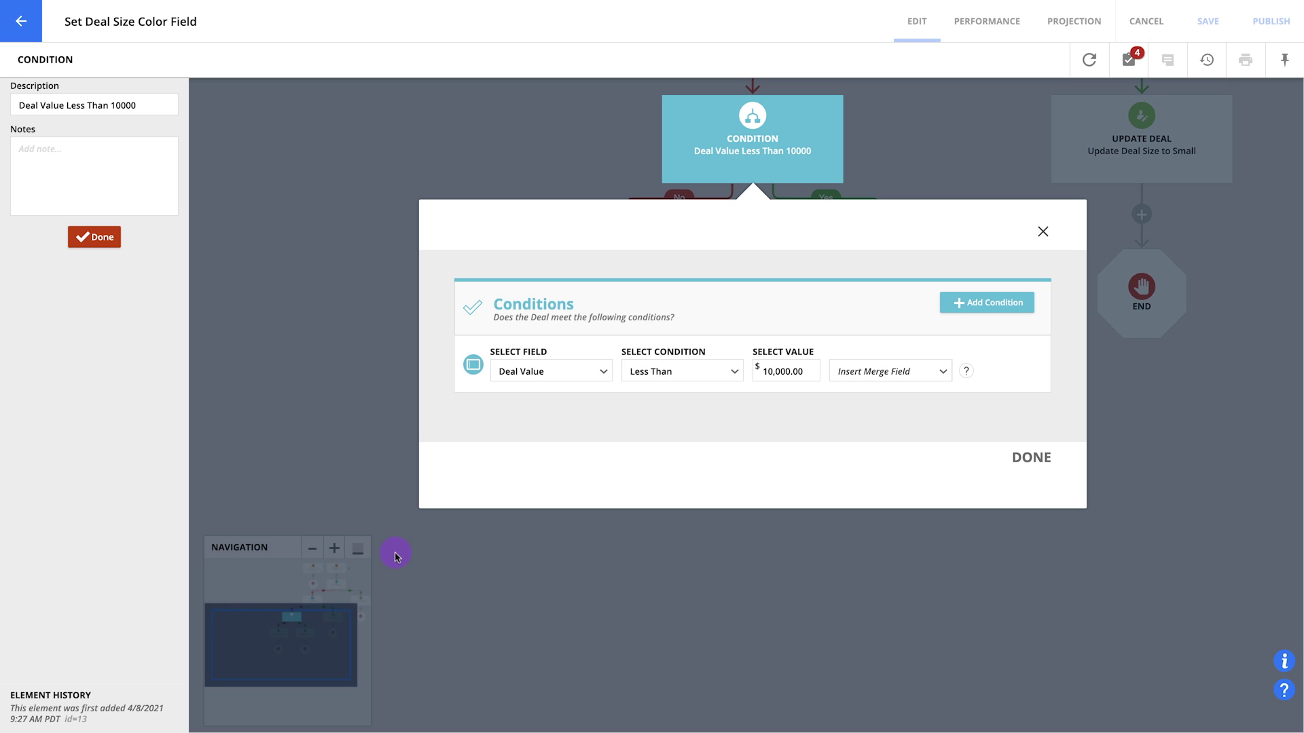
left_click(1028, 458)
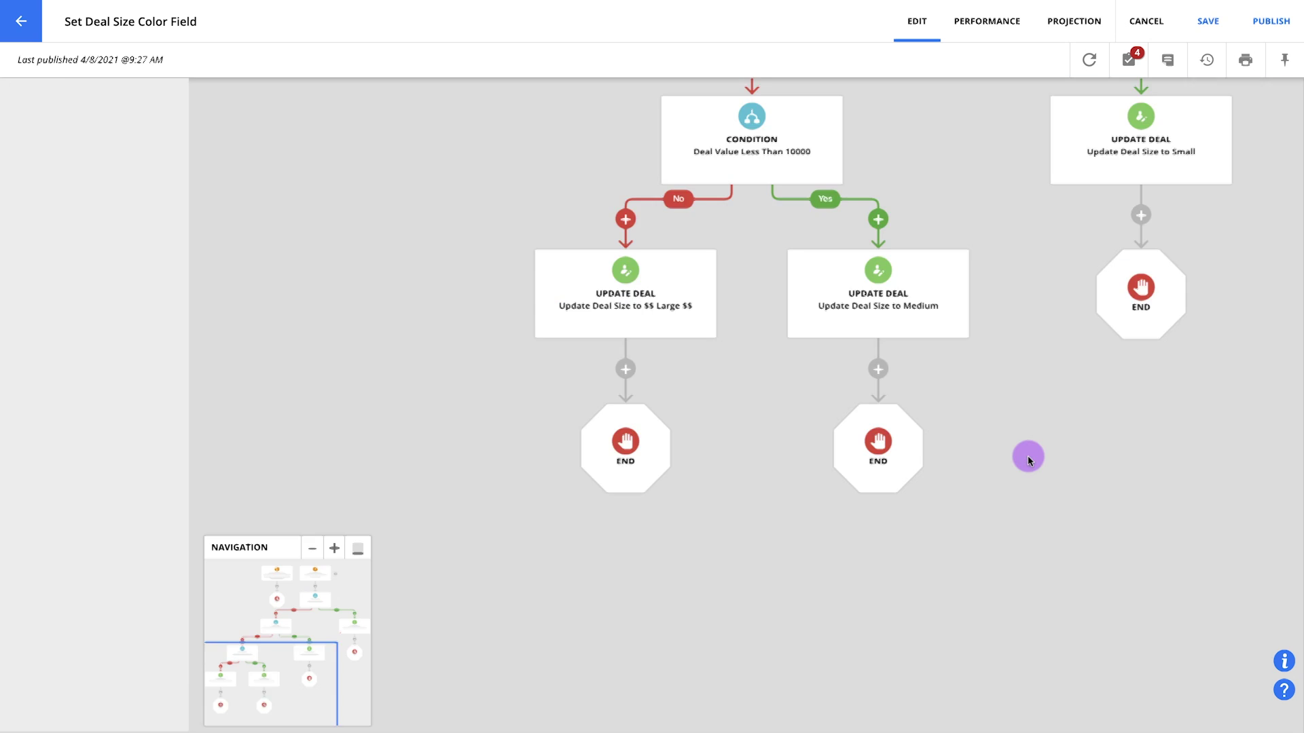
Open the automation's Multiple Triggers element to examine which events move a deal into the map.
left_click_drag(848, 416, 847, 540)
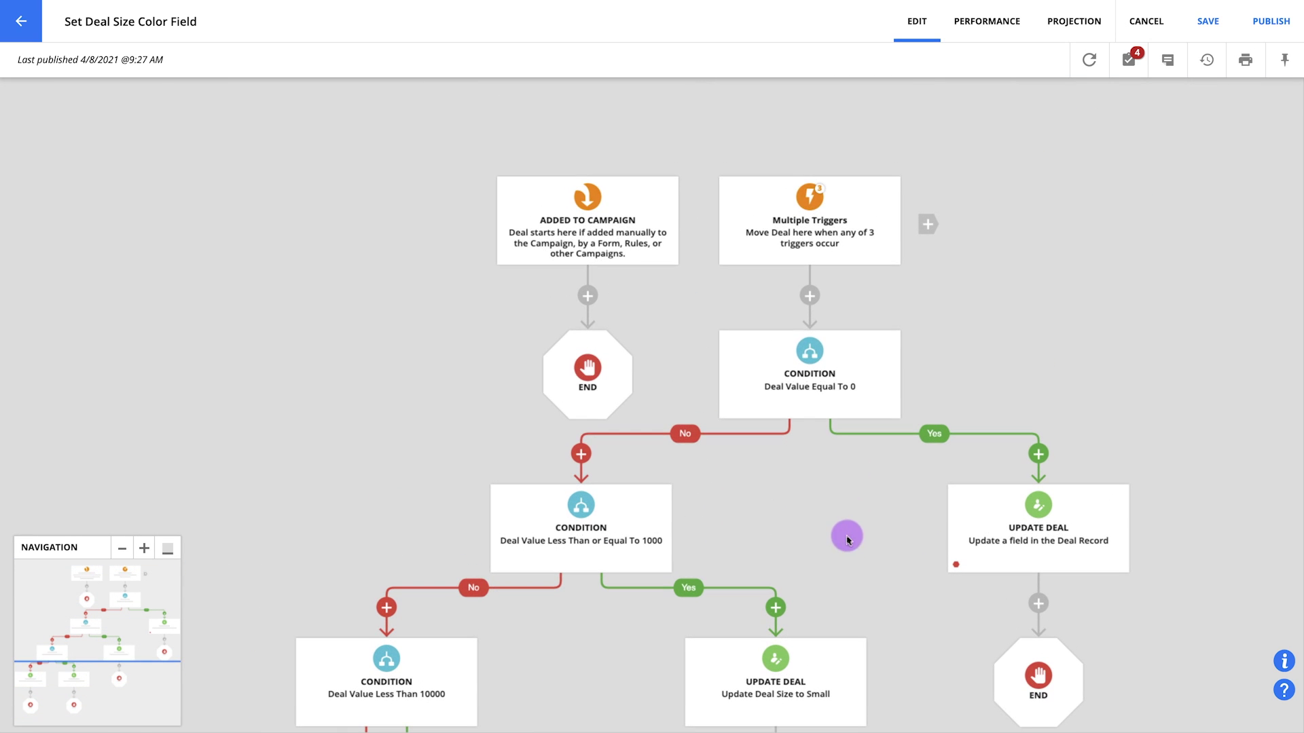
left_click(845, 243)
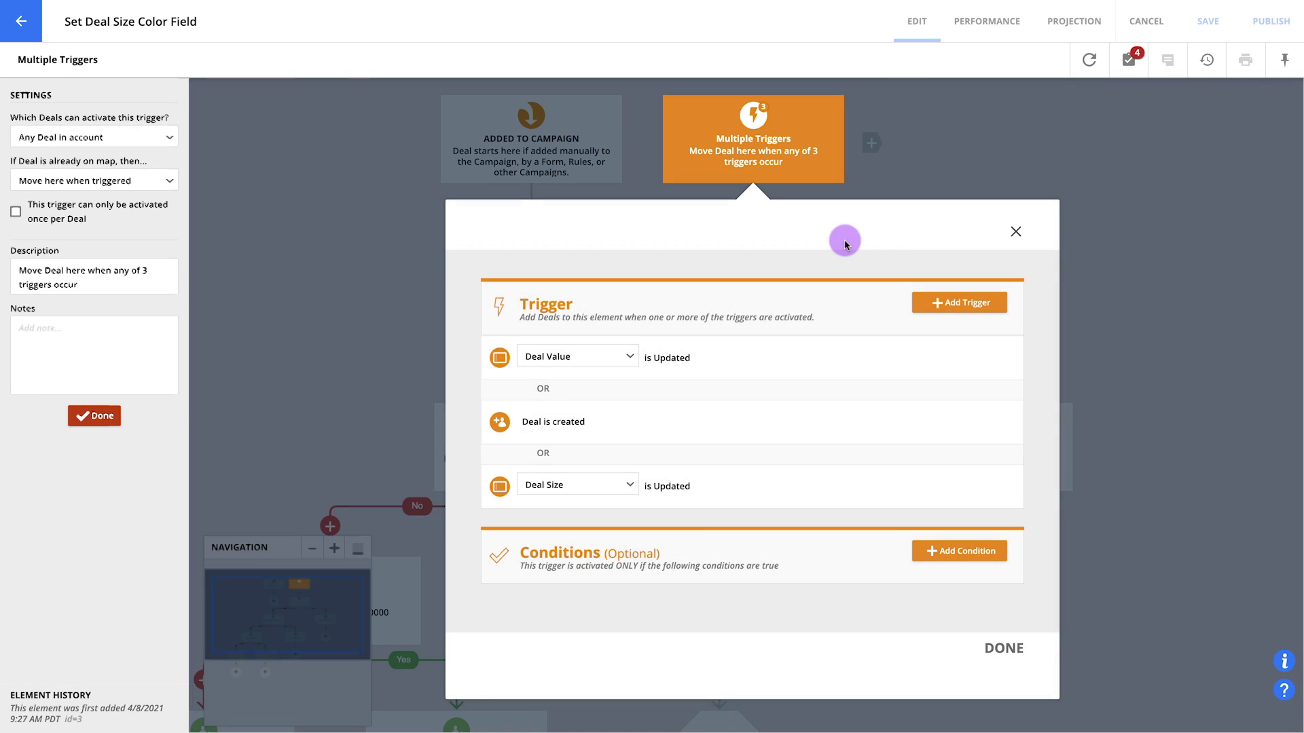